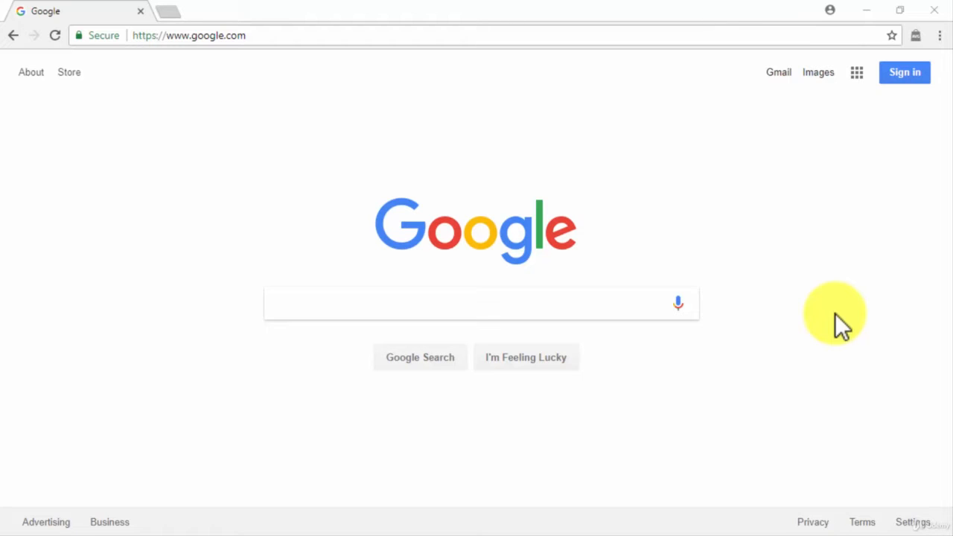
# Go to hostgator.com's Domains page and search for the blog's .com domain name.
pyautogui.click(686, 35)
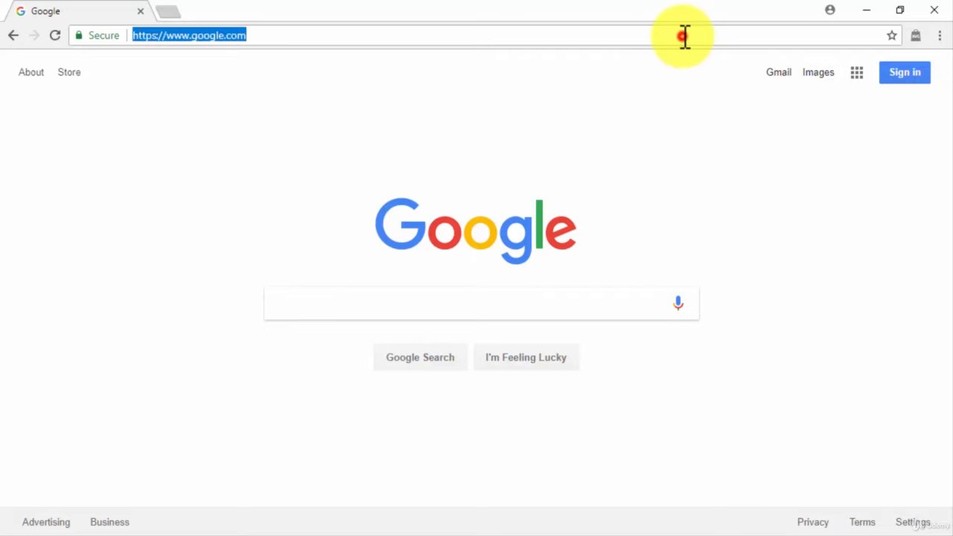
pyautogui.write('hostgator')
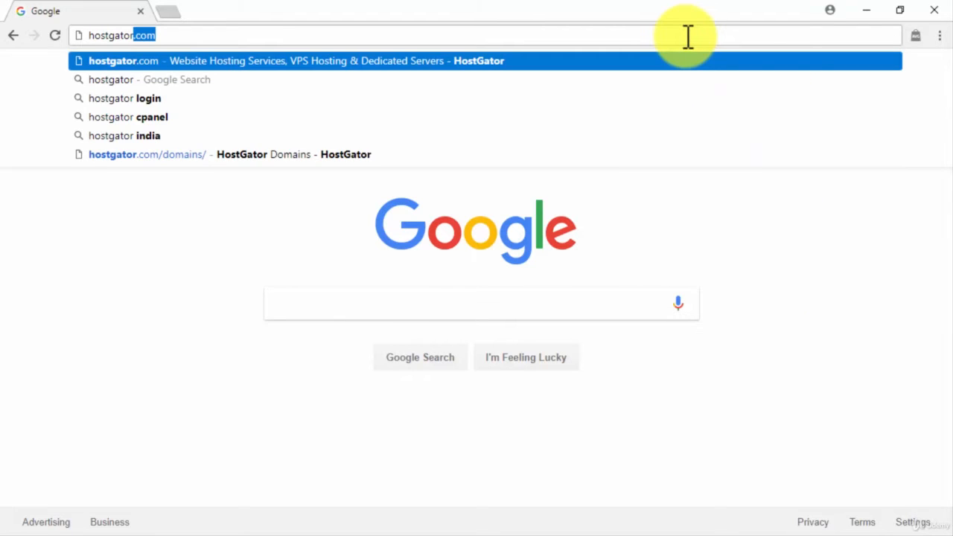
pyautogui.press('Return')
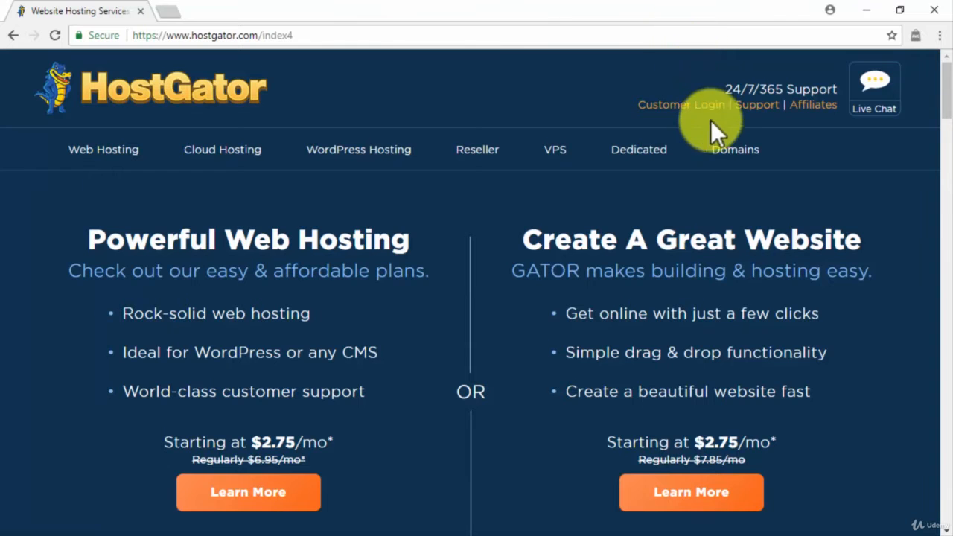
pyautogui.click(723, 156)
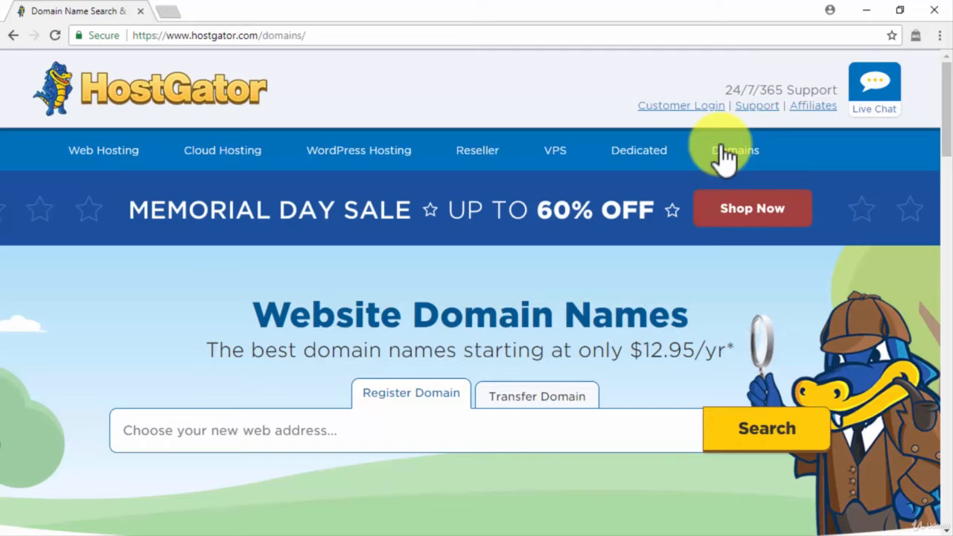
pyautogui.click(521, 430)
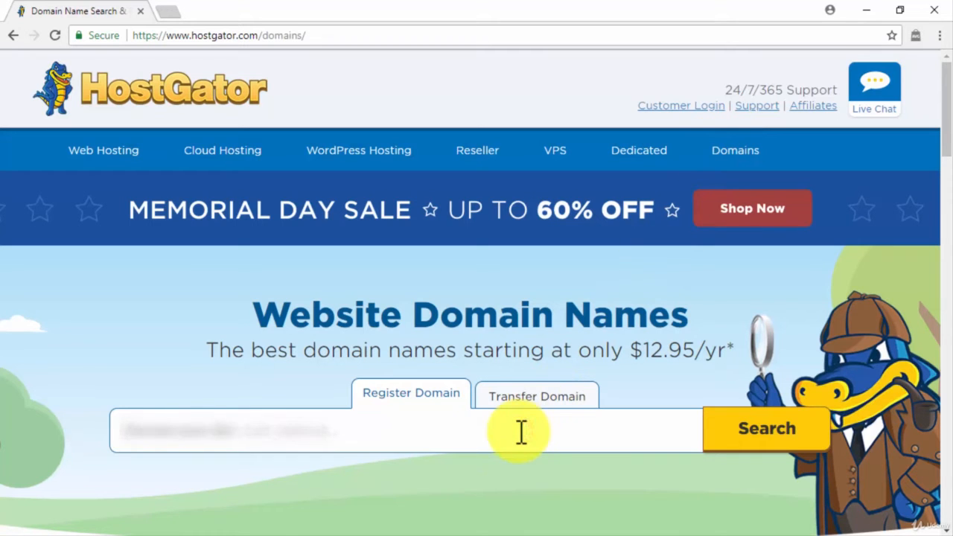
pyautogui.write('com')
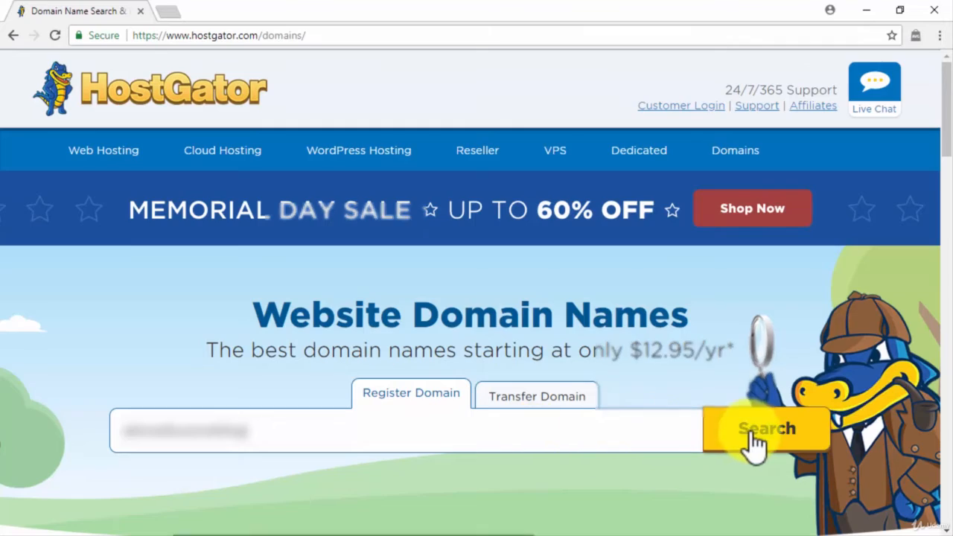
pyautogui.click(750, 442)
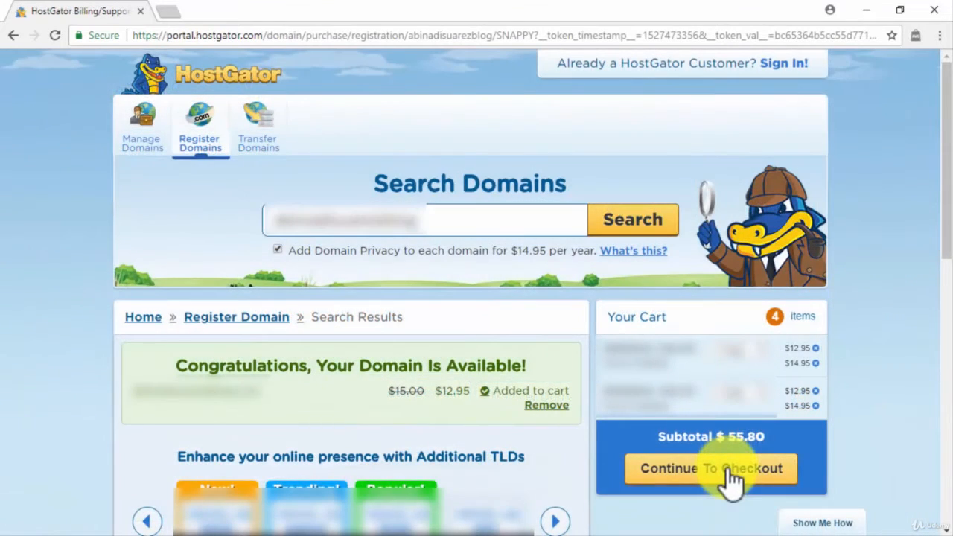
# Browse HostGator's shared web hosting plans and open the Business Plan order form.
pyautogui.click(408, 33)
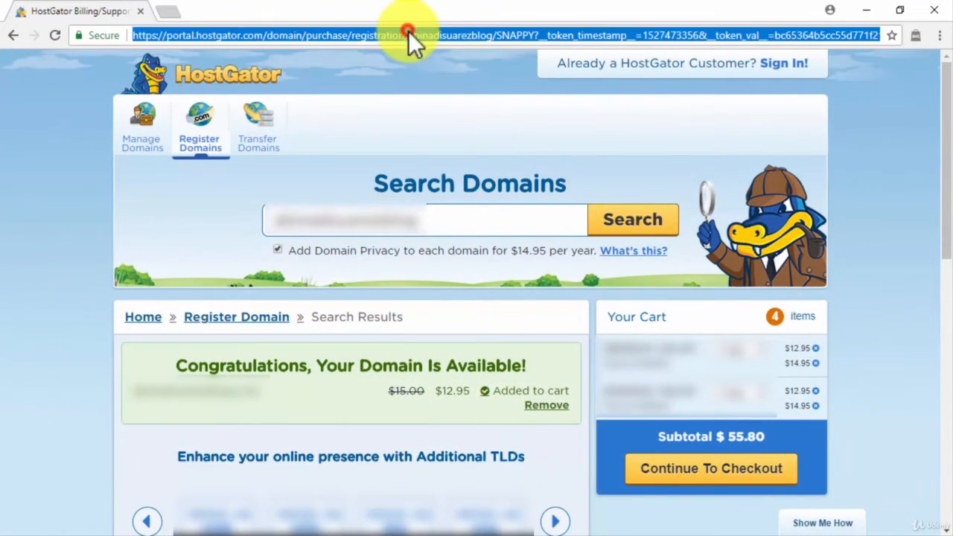
pyautogui.write('host')
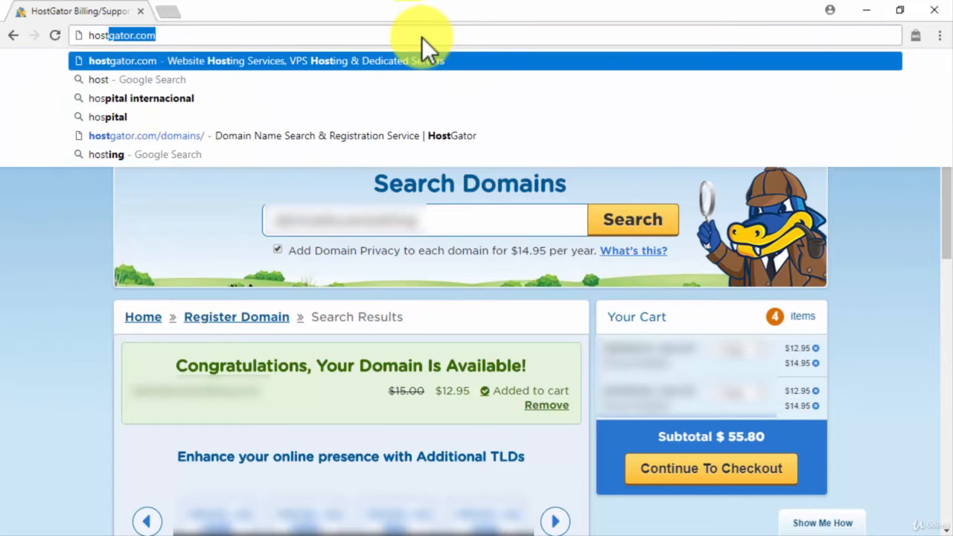
pyautogui.press('Return')
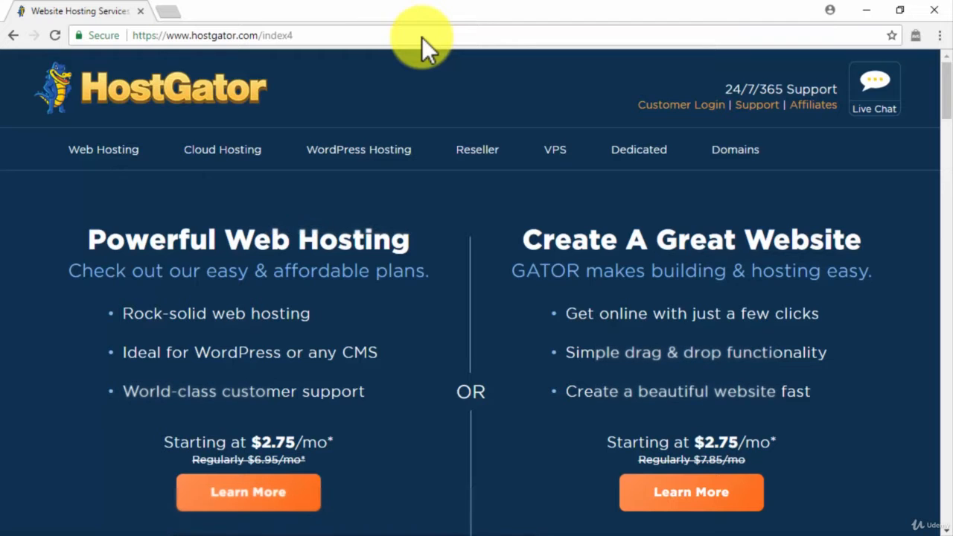
pyautogui.click(115, 155)
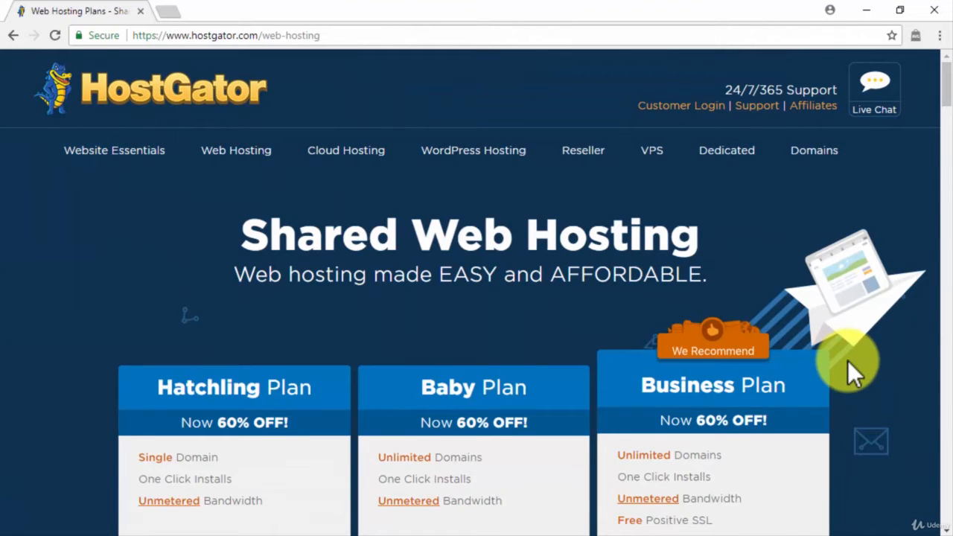
pyautogui.scroll(-1, 848, 361)
pyautogui.scroll(-2, 847, 360)
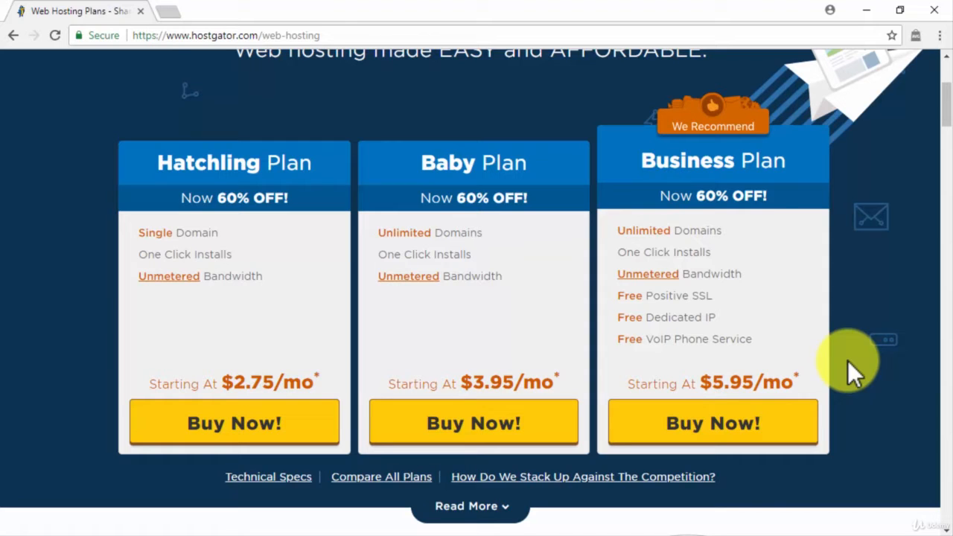
pyautogui.click(774, 426)
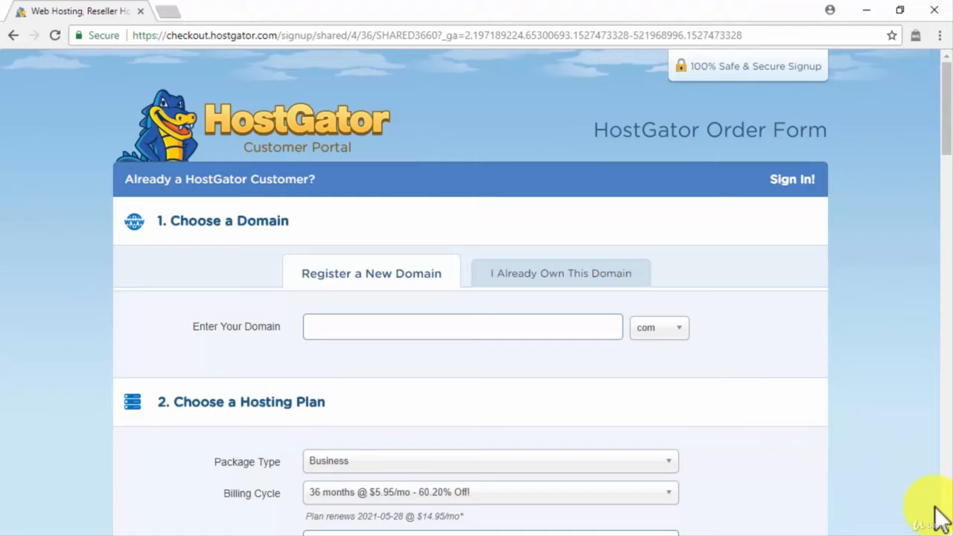
pyautogui.scroll(-15, 947, 523)
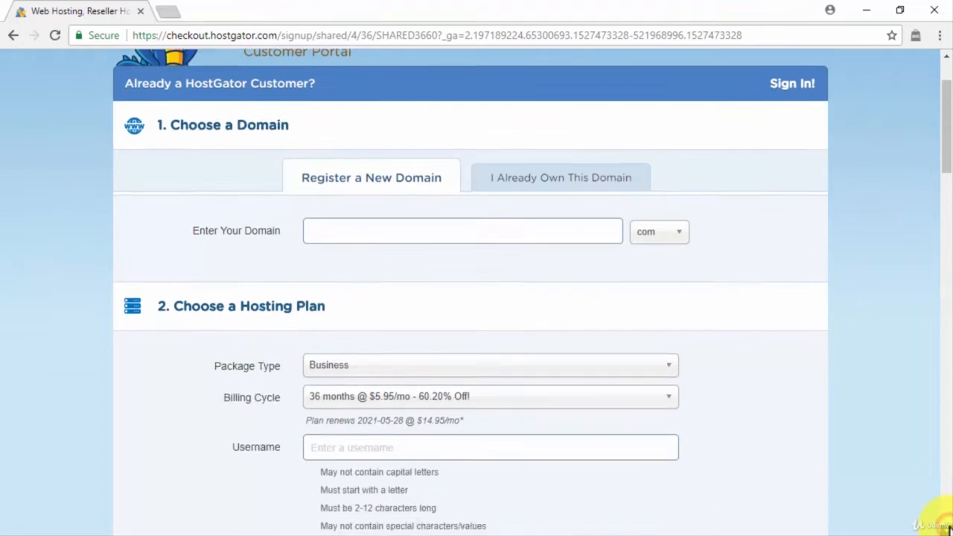
pyautogui.scroll(-12, 947, 524)
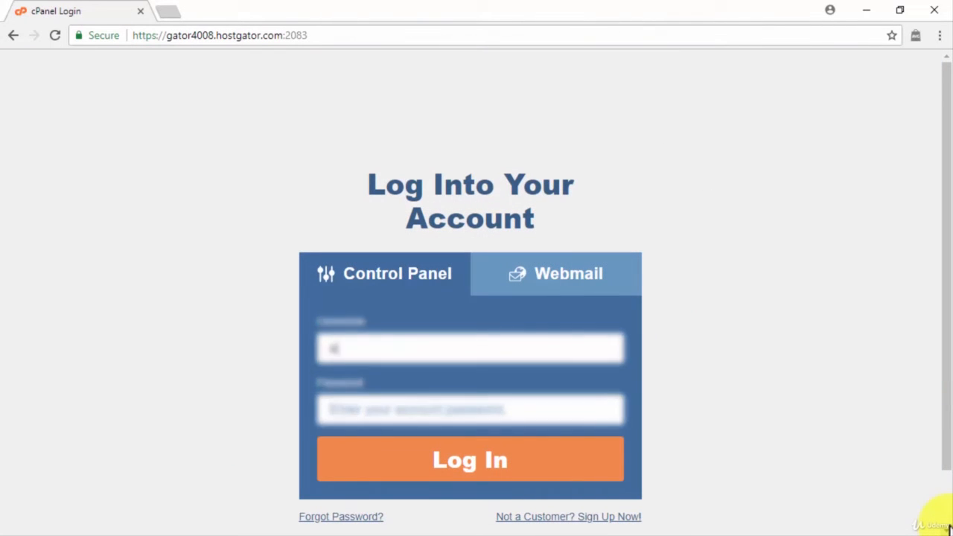
# Log into HostGator cPanel with the pasted password and choose Build a New WordPress Site.
pyautogui.click(577, 414)
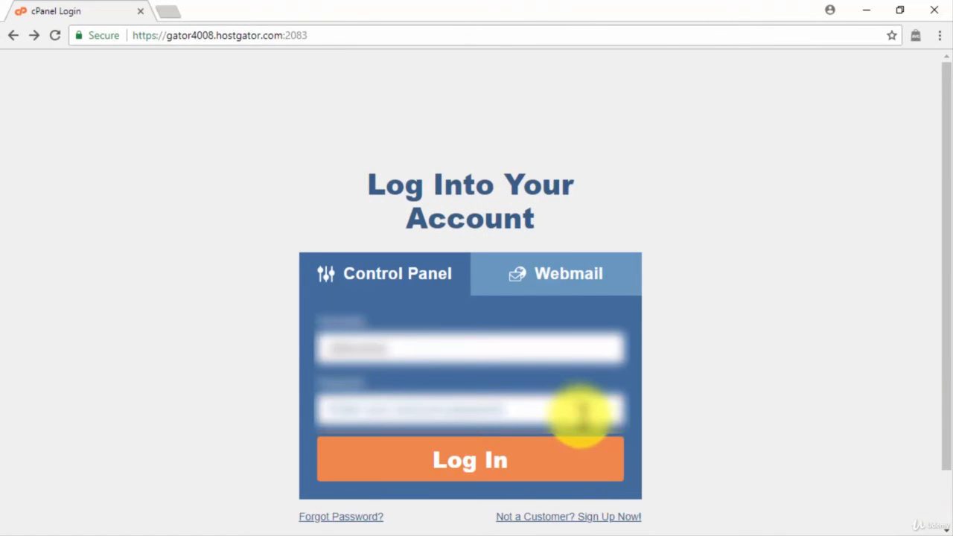
pyautogui.hotkey('ctrl', 'v')
pyautogui.click(553, 462)
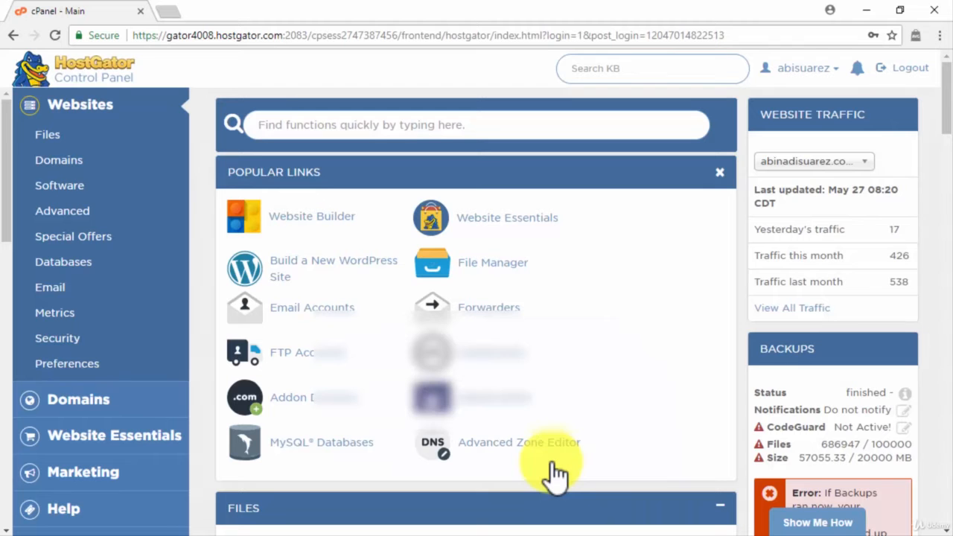
pyautogui.click(314, 267)
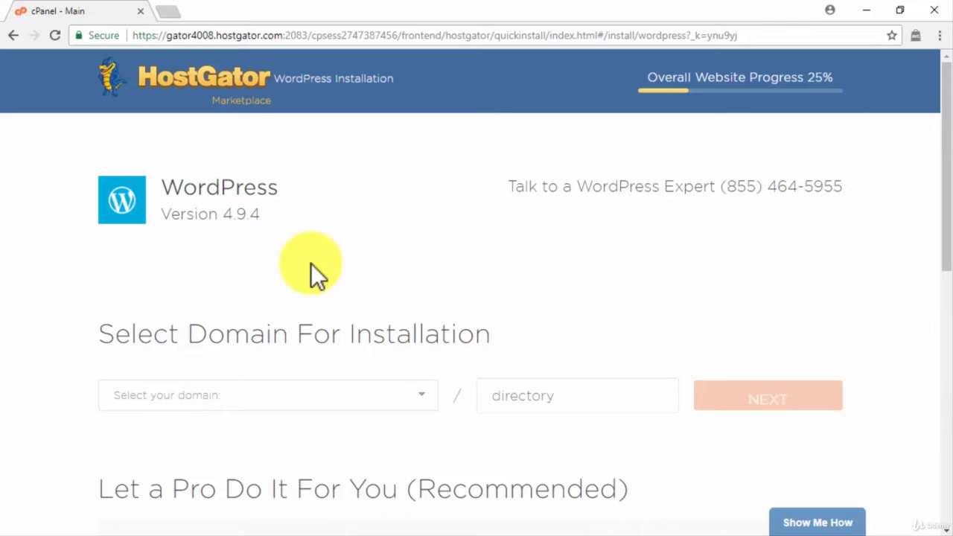
# Choose the install domain, then paste the blog title and enter the admin username.
pyautogui.click(396, 406)
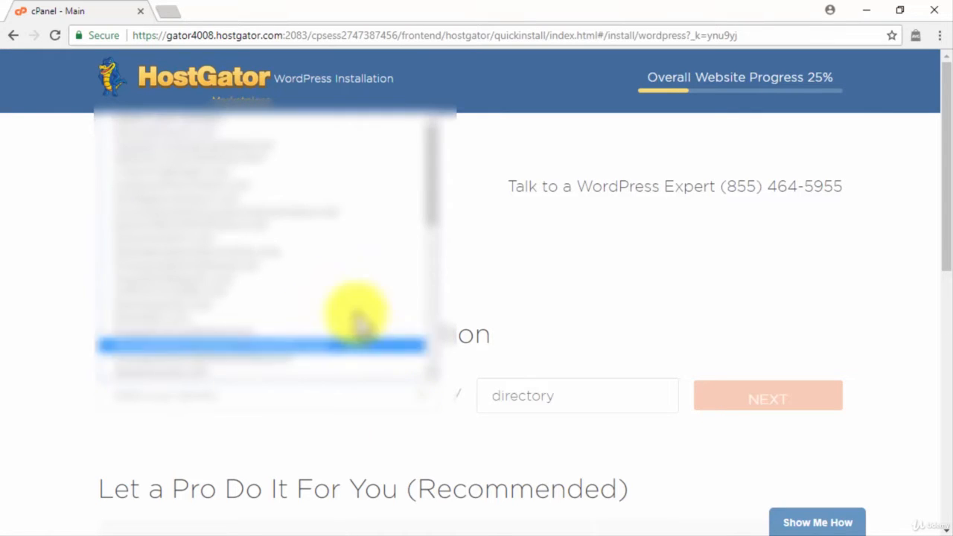
pyautogui.click(281, 140)
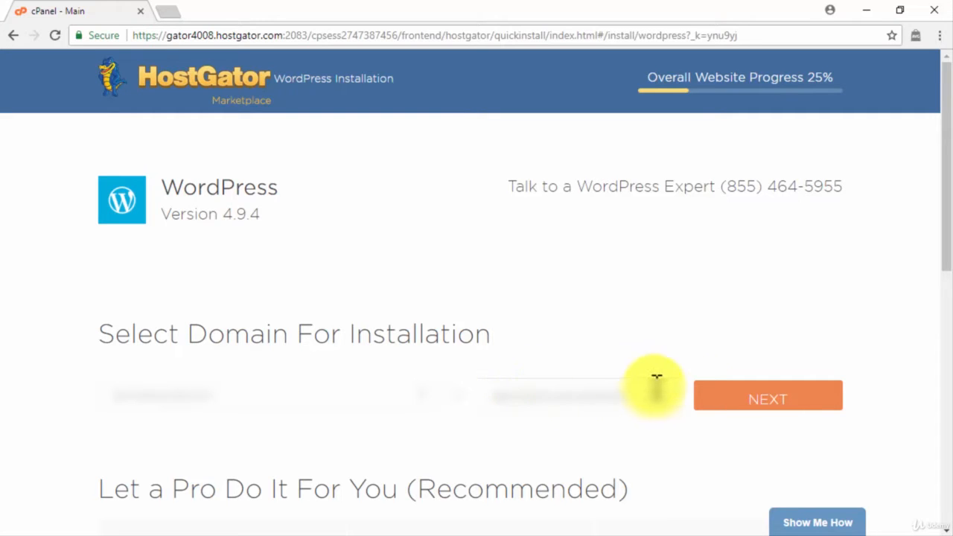
pyautogui.click(781, 391)
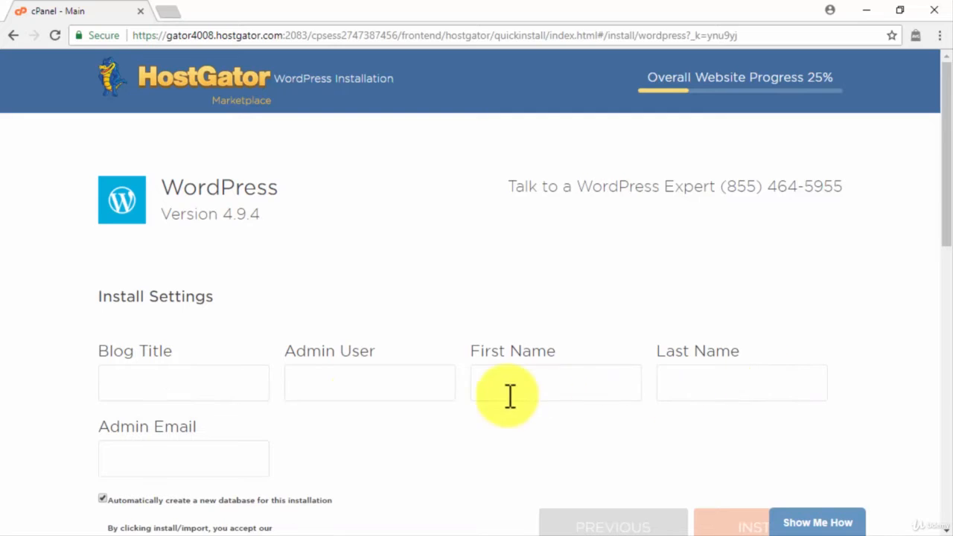
pyautogui.click(247, 386)
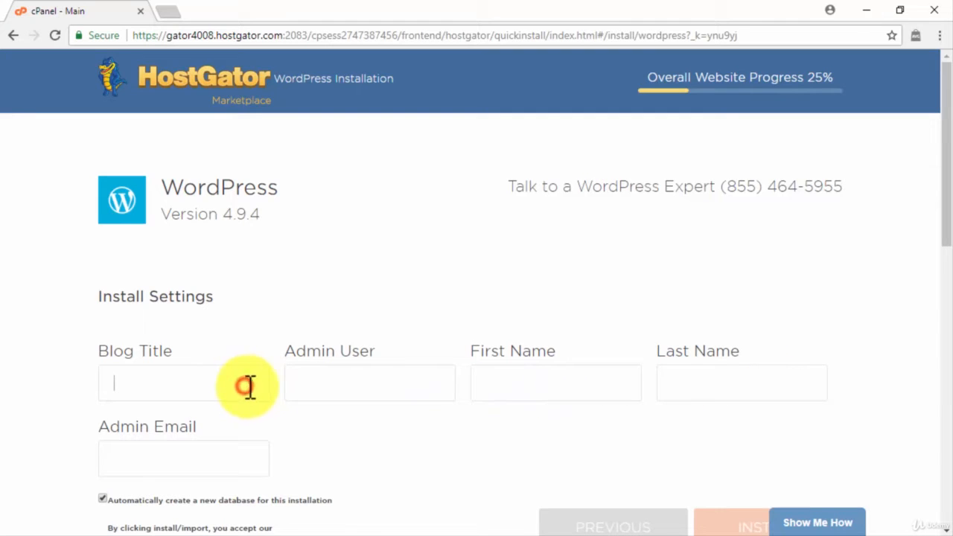
pyautogui.write("Abi's Team Blog")
pyautogui.click(293, 390)
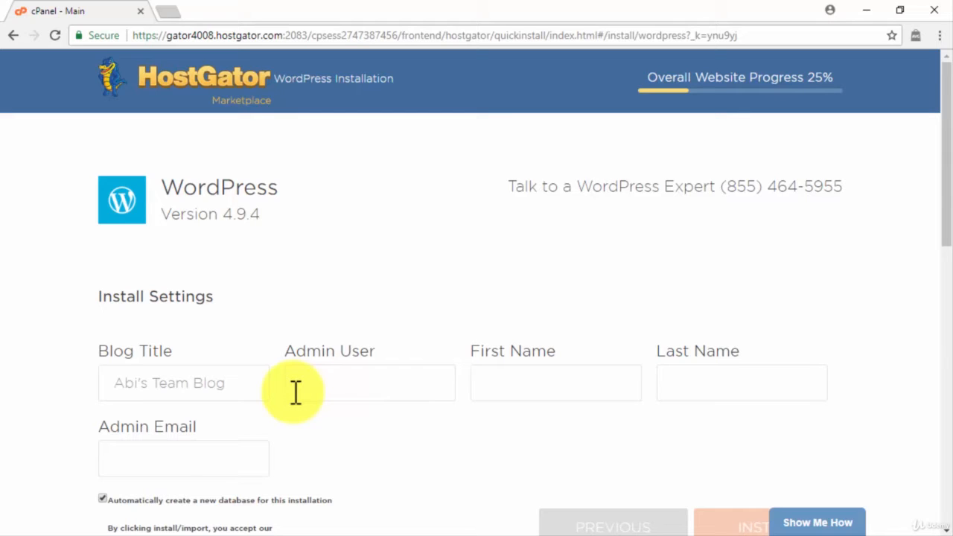
pyautogui.write('jamieas')
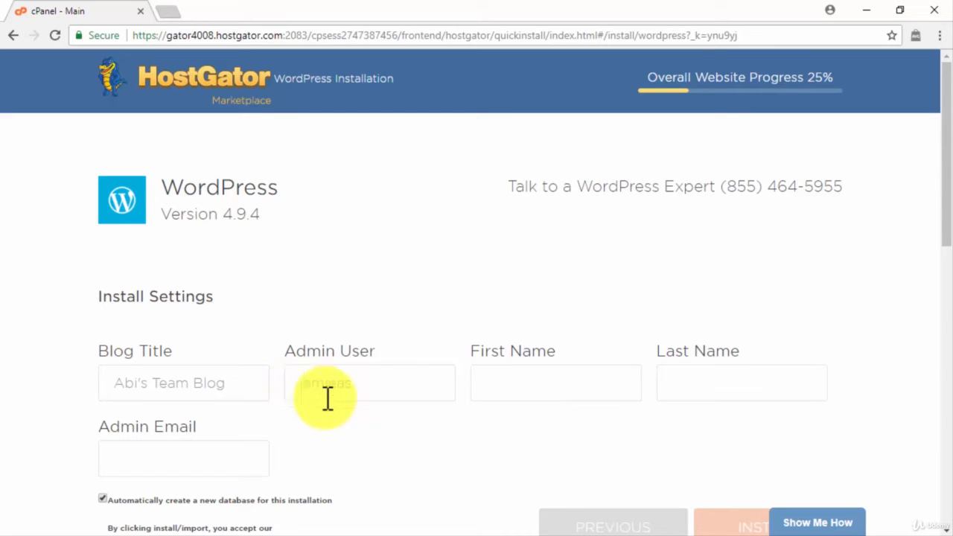
# Fill in the admin's first name, last name and e-mail, accept the terms, and install.
pyautogui.click(505, 380)
pyautogui.write('James')
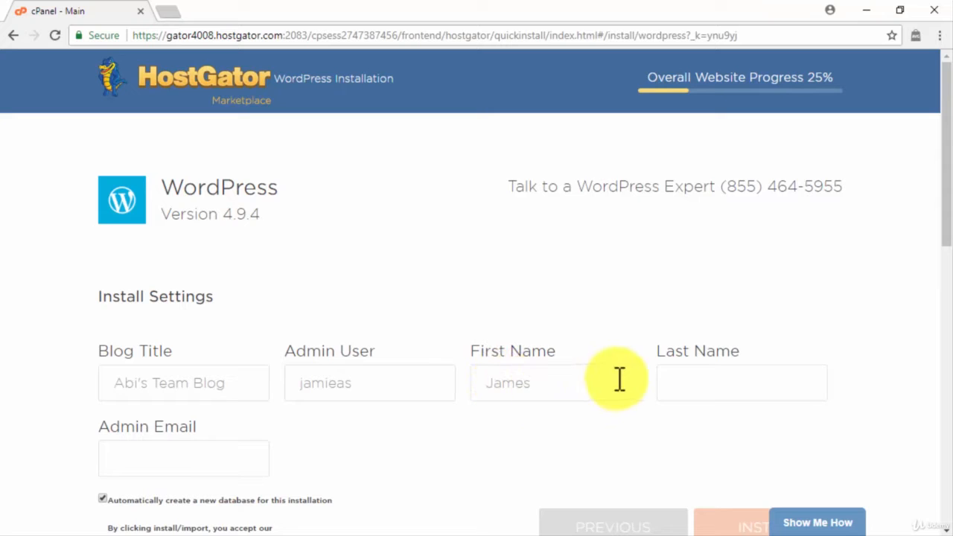
pyautogui.click(685, 378)
pyautogui.write('Panda')
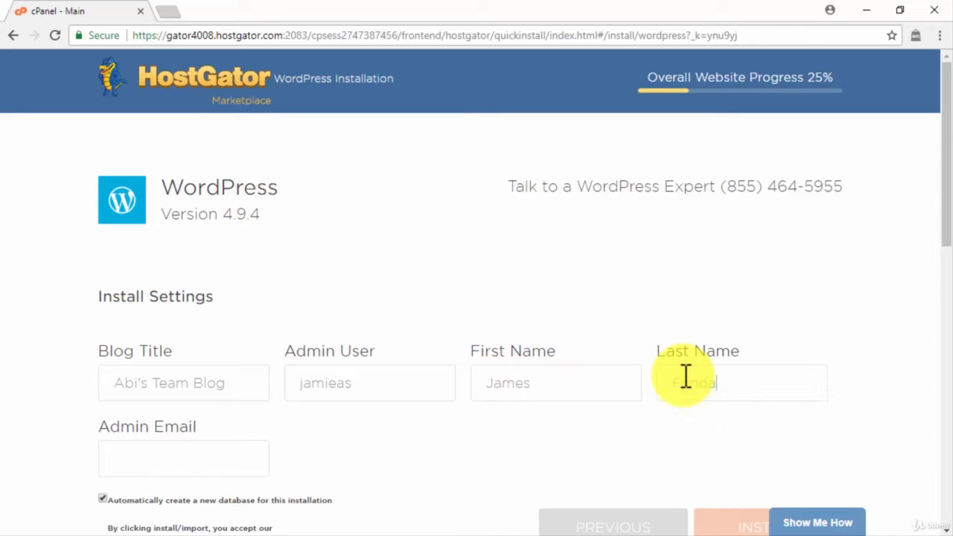
pyautogui.click(234, 460)
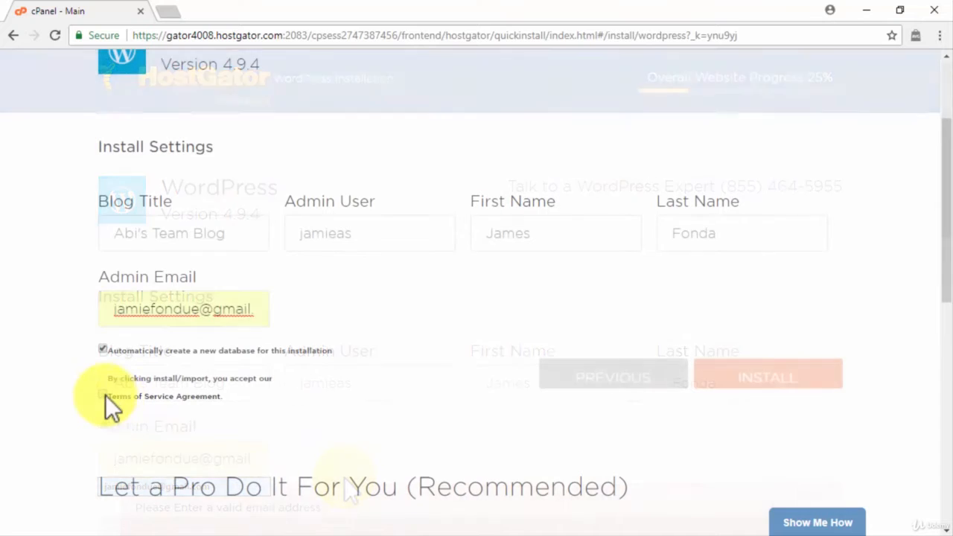
pyautogui.click(103, 395)
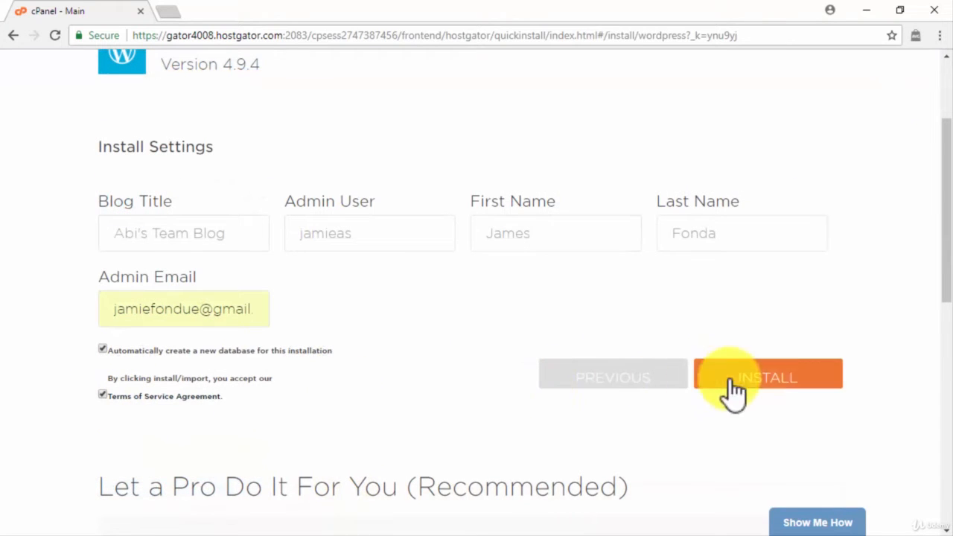
pyautogui.click(772, 378)
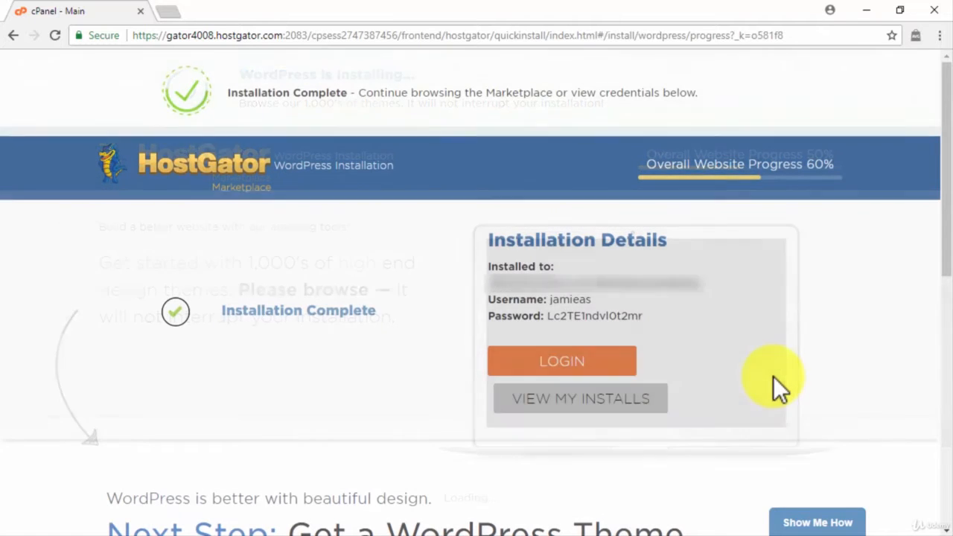
# Copy the new credentials and log into WordPress admin with Remember Me ticked.
pyautogui.moveTo(645, 316); pyautogui.dragTo(464, 304)
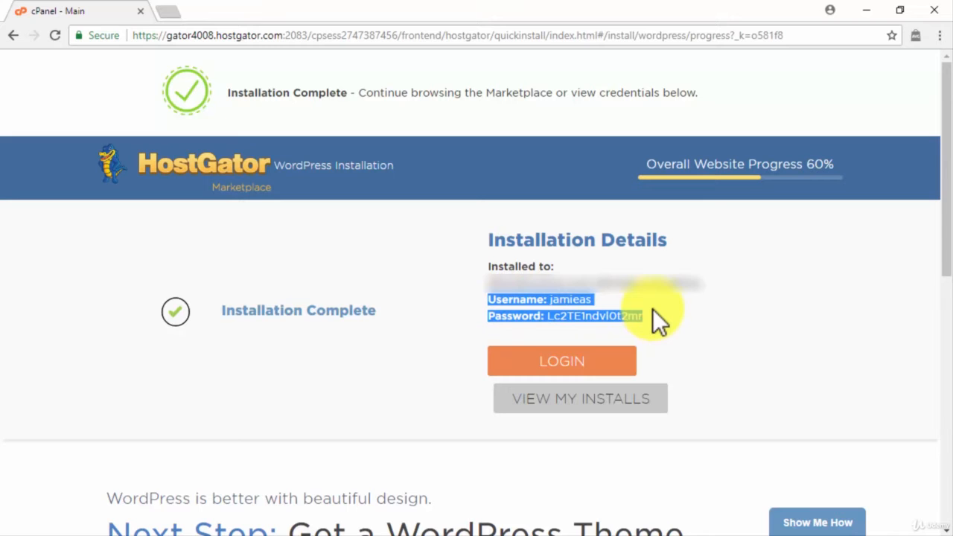
pyautogui.click(585, 371)
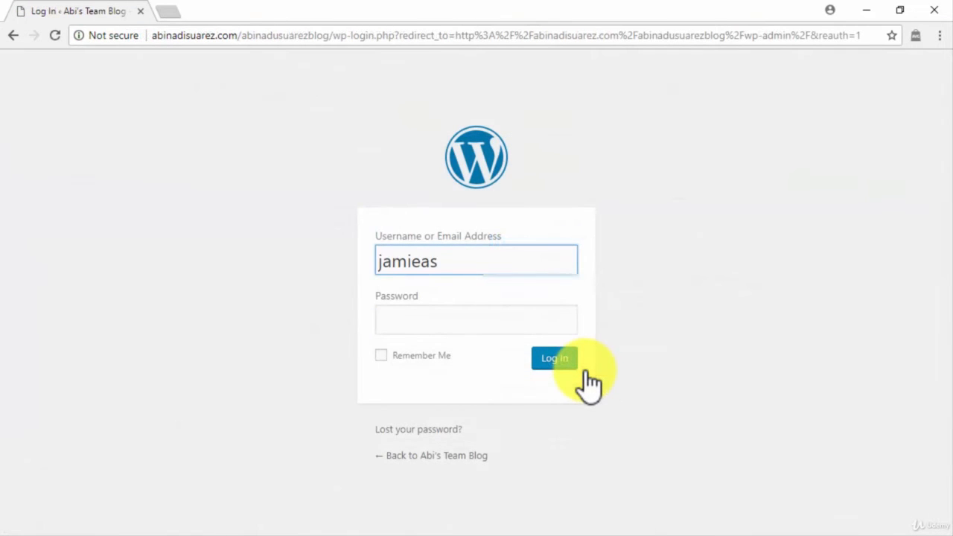
pyautogui.click(549, 326)
pyautogui.hotkey('ctrl', 'v')
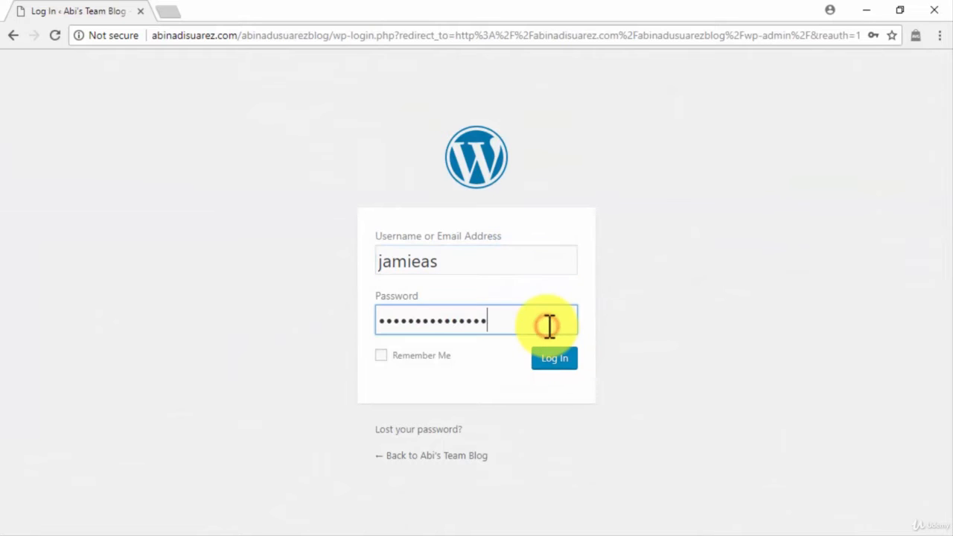
pyautogui.click(382, 356)
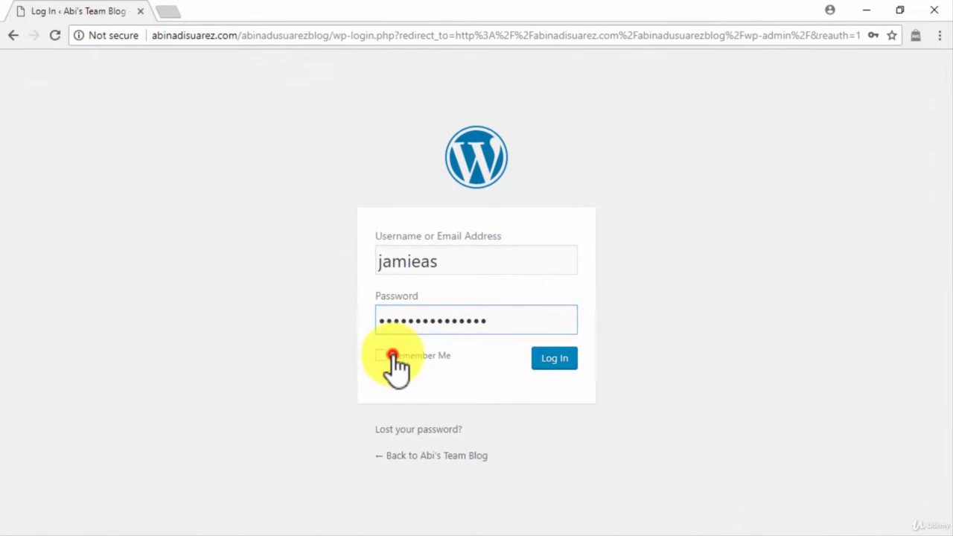
pyautogui.click(544, 358)
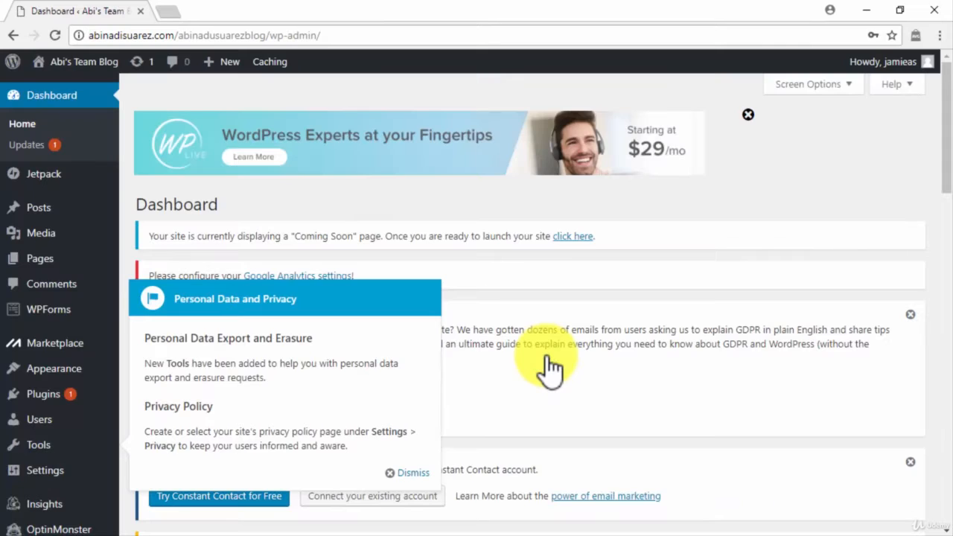
# Dismiss the Personal Data and Privacy popup and launch the site out of Coming Soon mode.
pyautogui.click(409, 472)
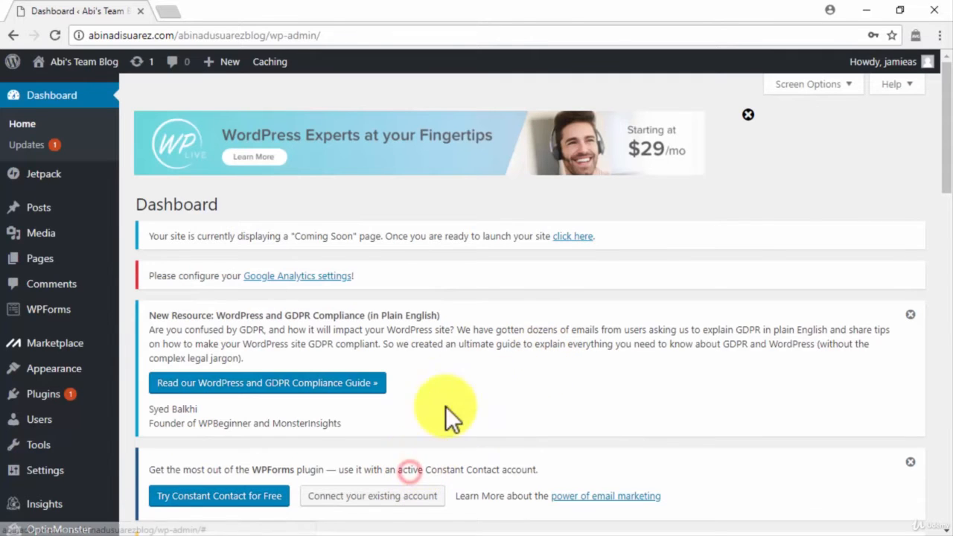
pyautogui.click(576, 236)
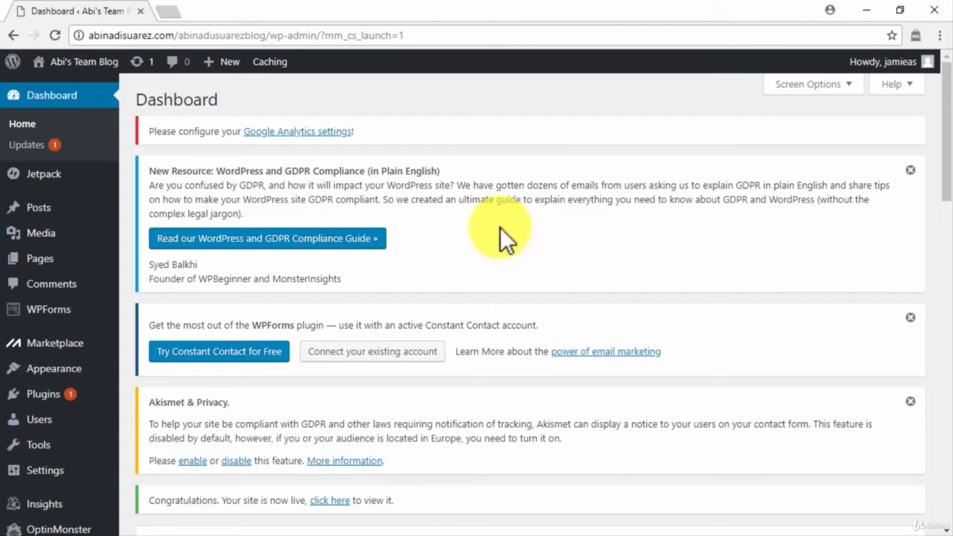
# Create a page titled 'About' with the welcome text and publish it.
pyautogui.moveTo(95, 261)
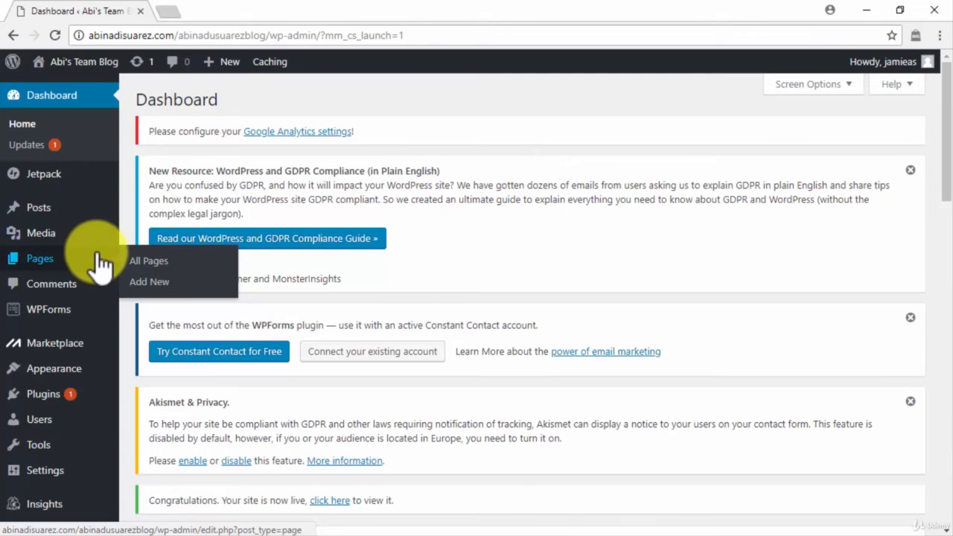
pyautogui.click(149, 282)
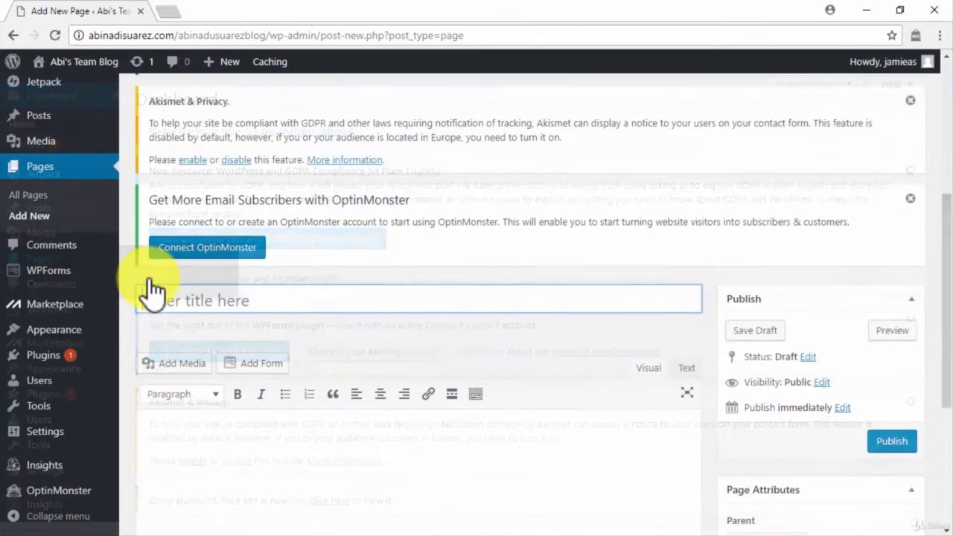
pyautogui.write('About')
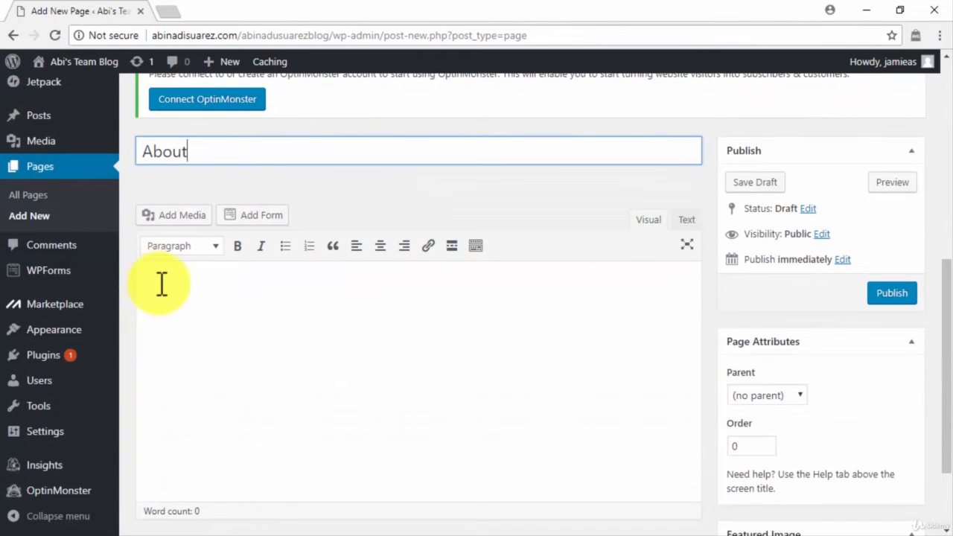
pyautogui.click(153, 278)
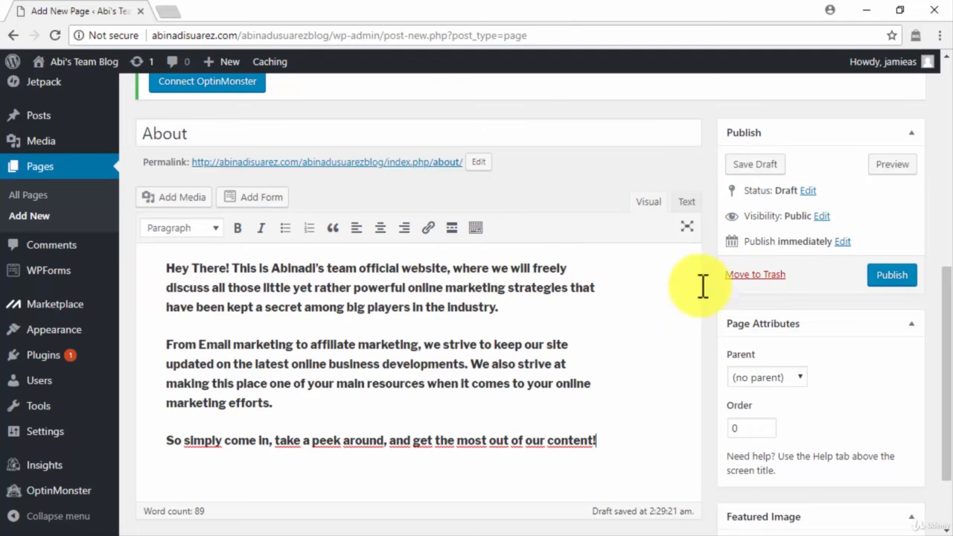
pyautogui.click(892, 278)
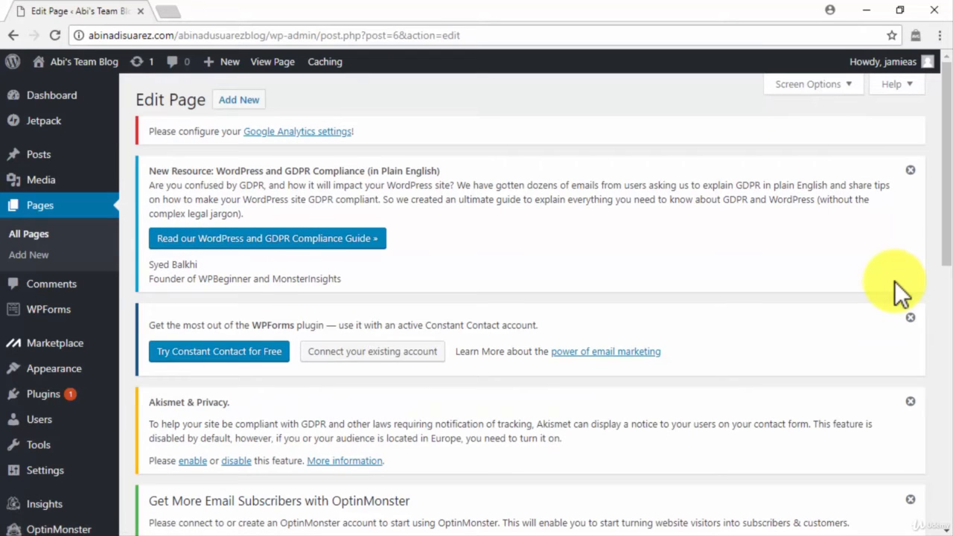
# Create a 'Contact' page with the pasted message and the Simple Contact Form, then publish it.
pyautogui.click(59, 256)
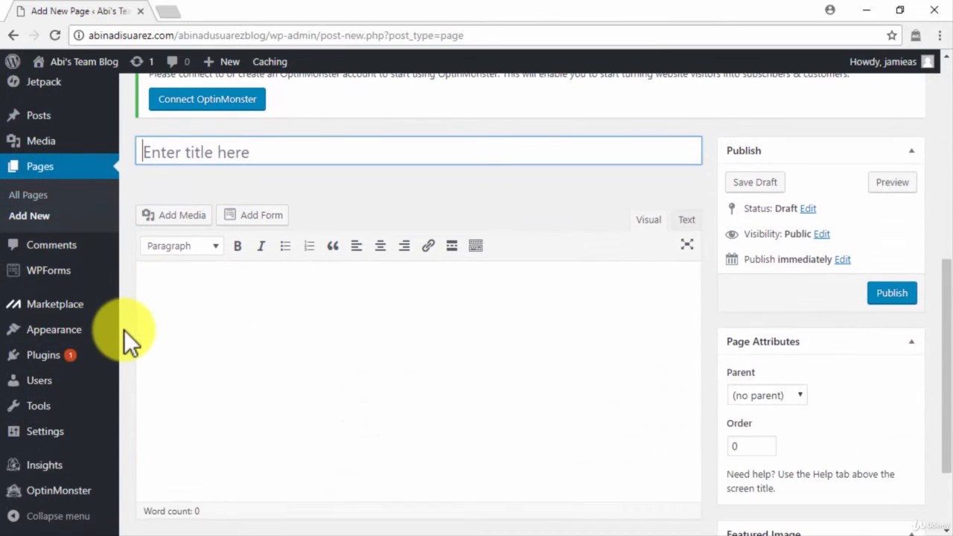
pyautogui.write('Contac')
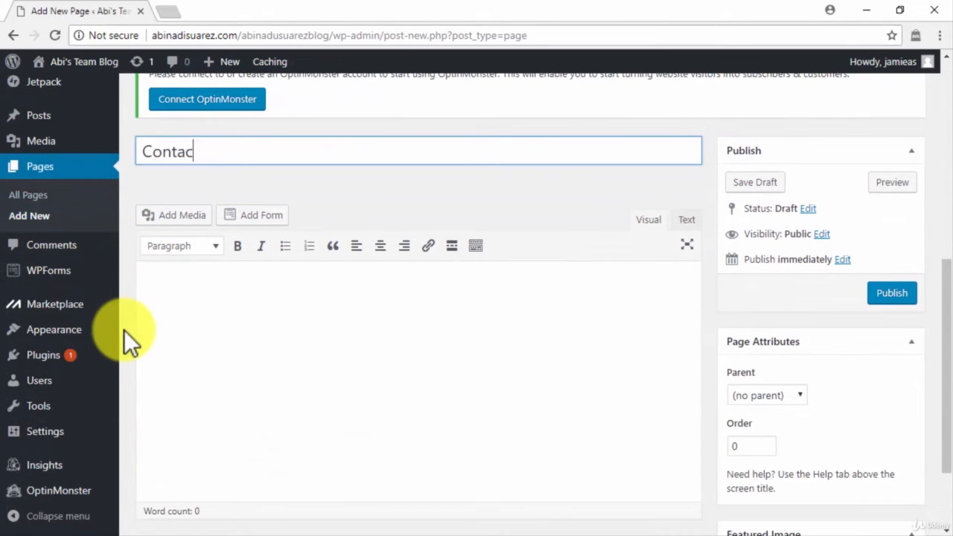
pyautogui.write('t')
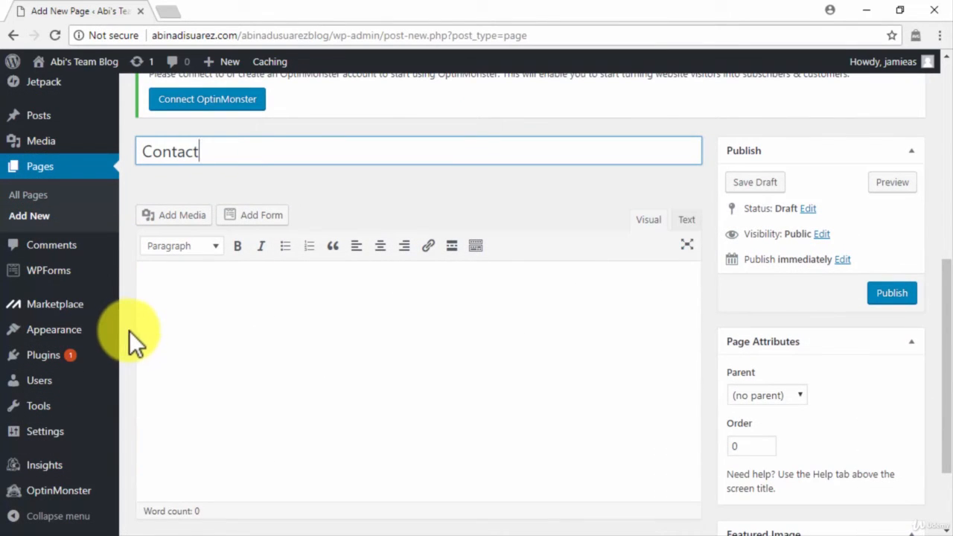
pyautogui.click(167, 325)
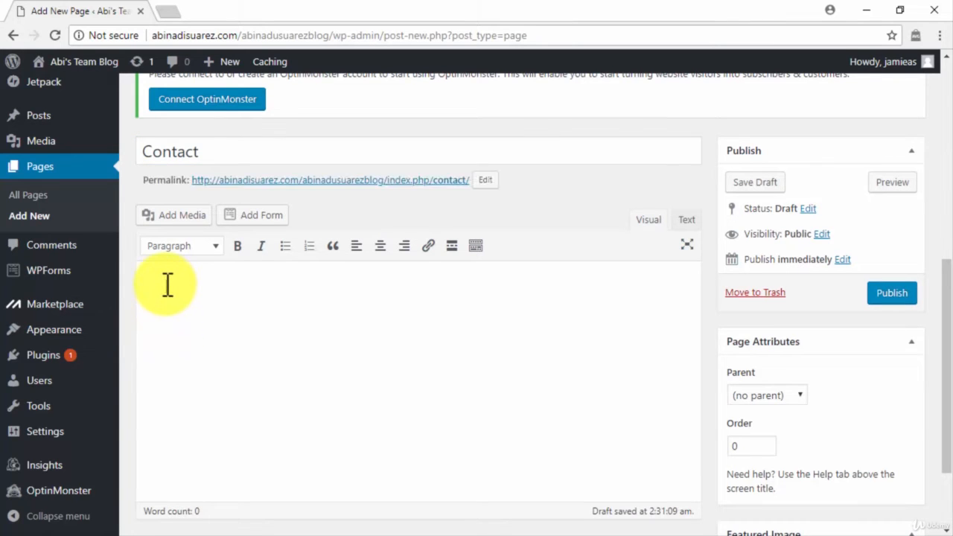
pyautogui.hotkey('ctrl', 'v')
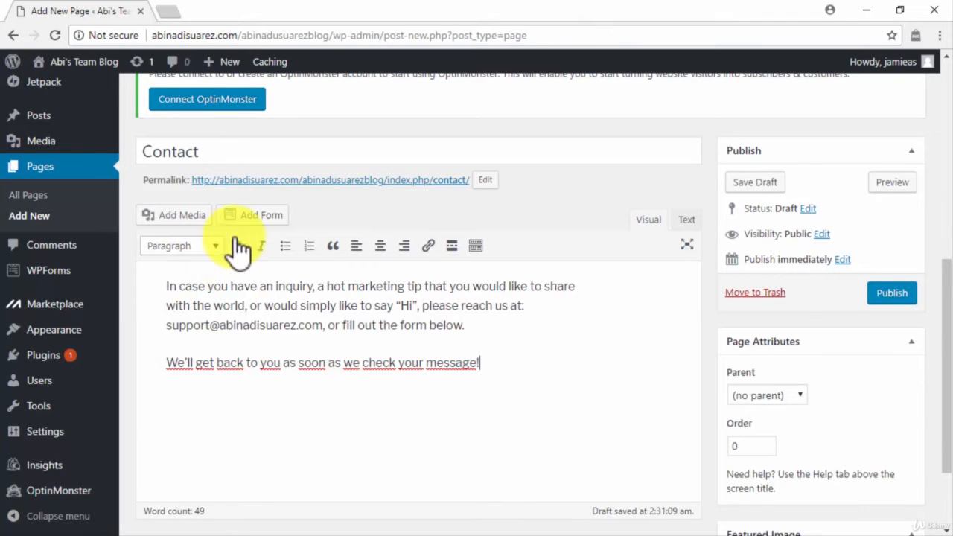
pyautogui.click(257, 216)
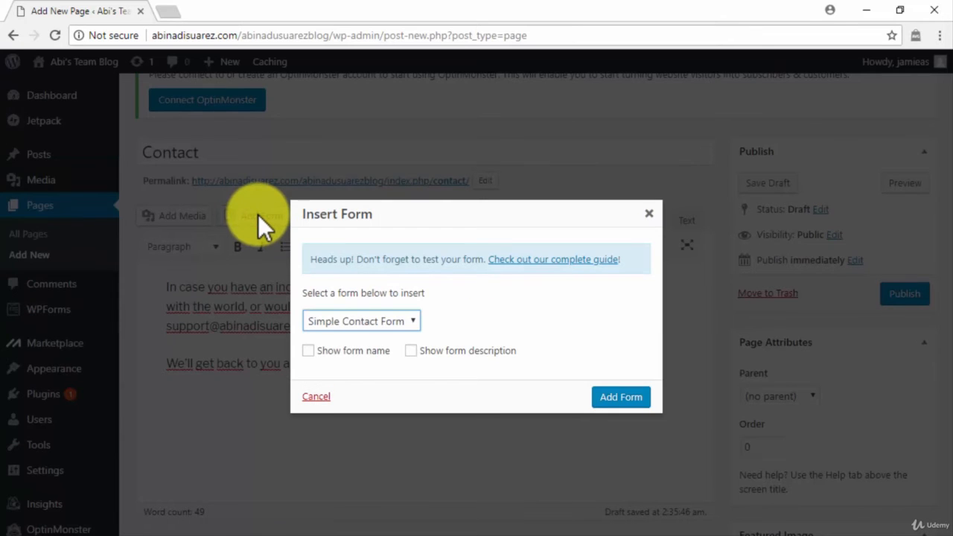
pyautogui.click(619, 397)
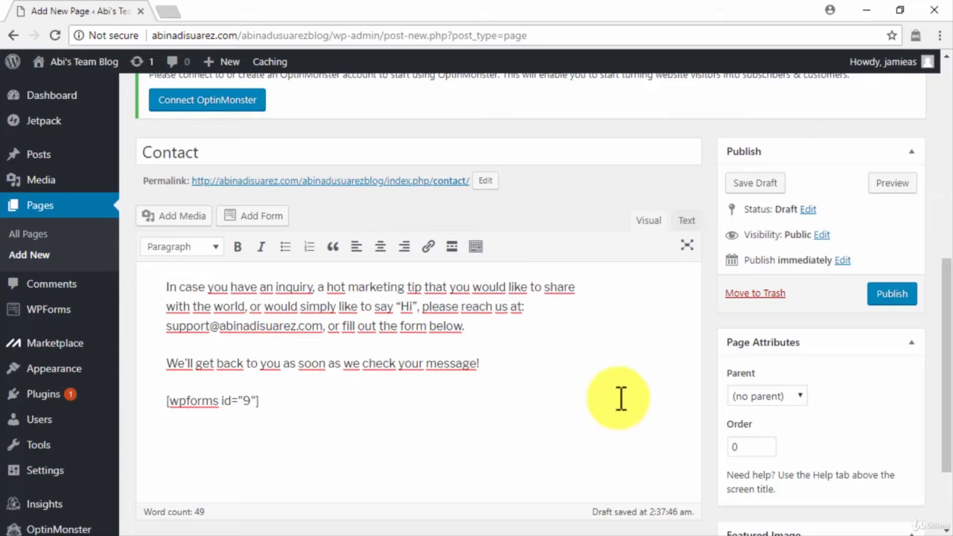
pyautogui.click(883, 296)
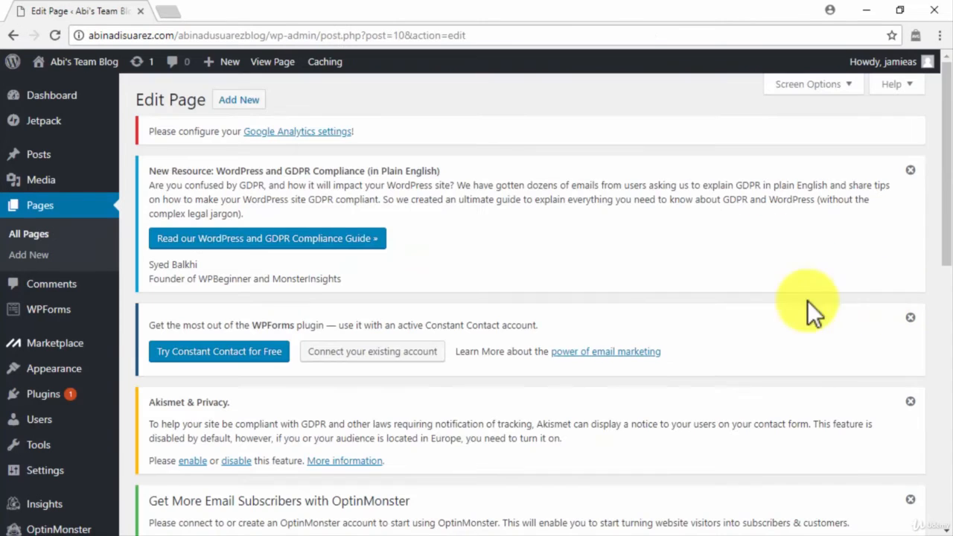
# Add a new 'Privacy Policy' page and paste the policy text into its body.
pyautogui.click(69, 258)
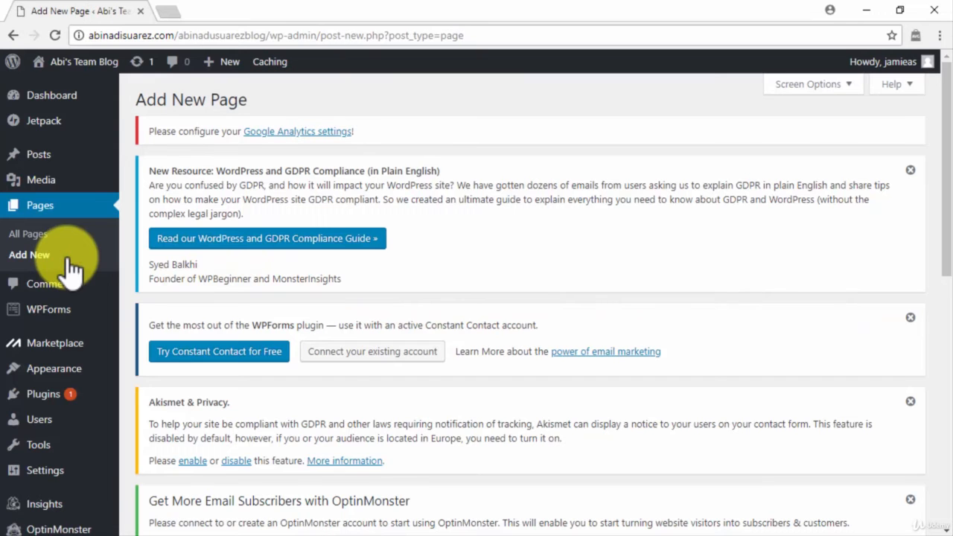
pyautogui.scroll(-2, 121, 333)
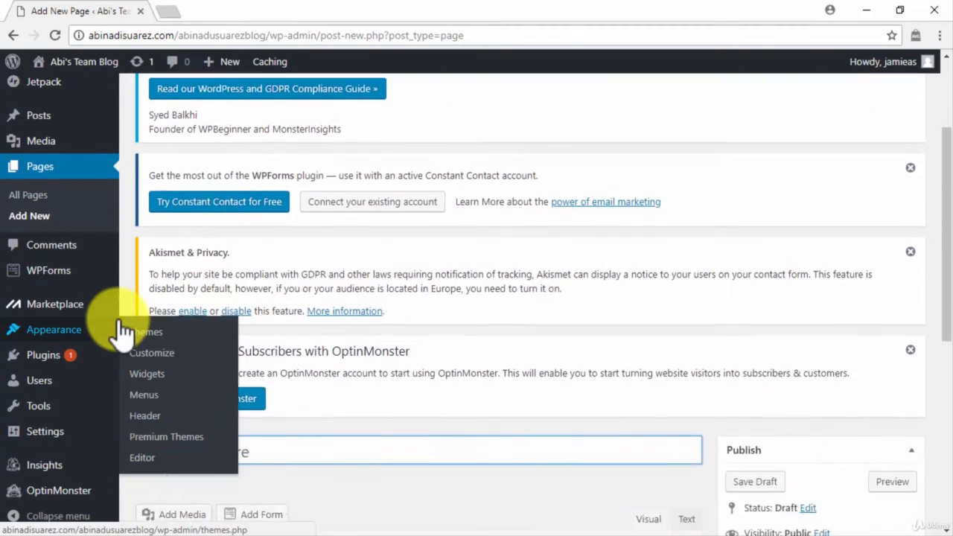
pyautogui.scroll(-2, 121, 333)
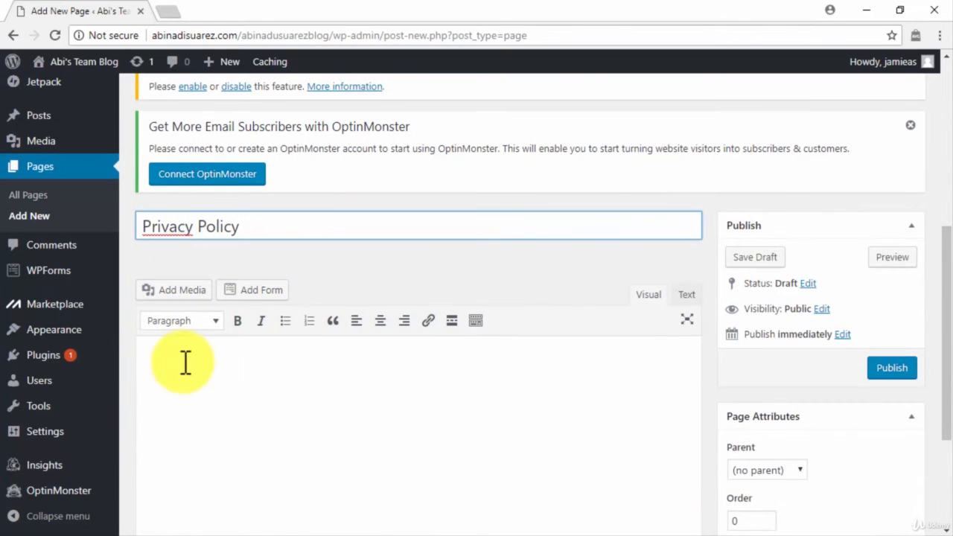
pyautogui.scroll(-1, 186, 363)
pyautogui.click(186, 289)
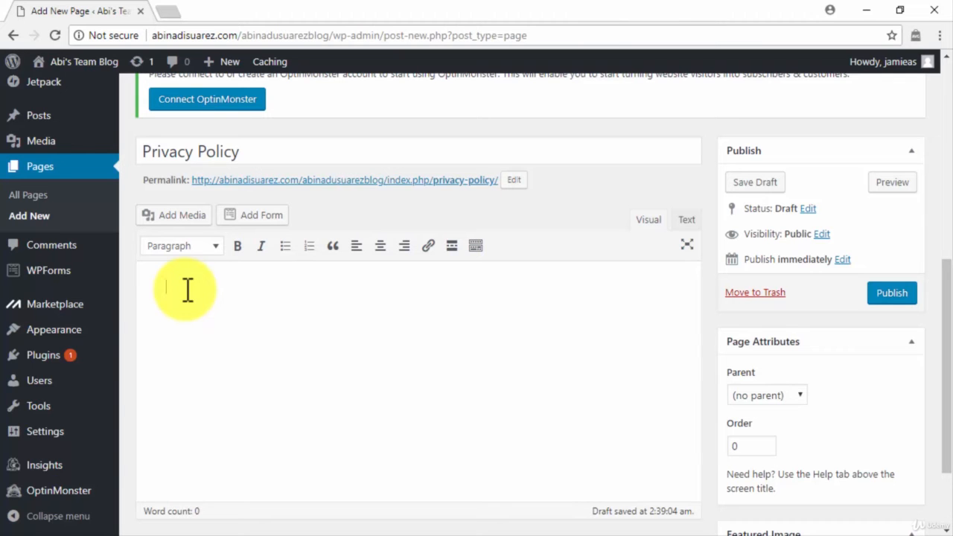
pyautogui.hotkey('ctrl', 'v')
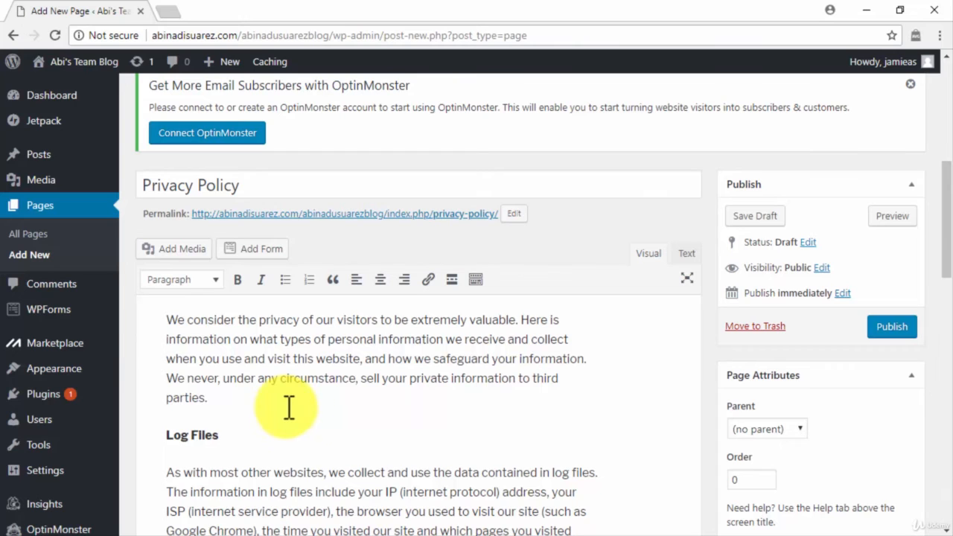
# Scroll through the pasted policy text to review it, then publish the Privacy Policy page.
pyautogui.scroll(-2, 629, 433)
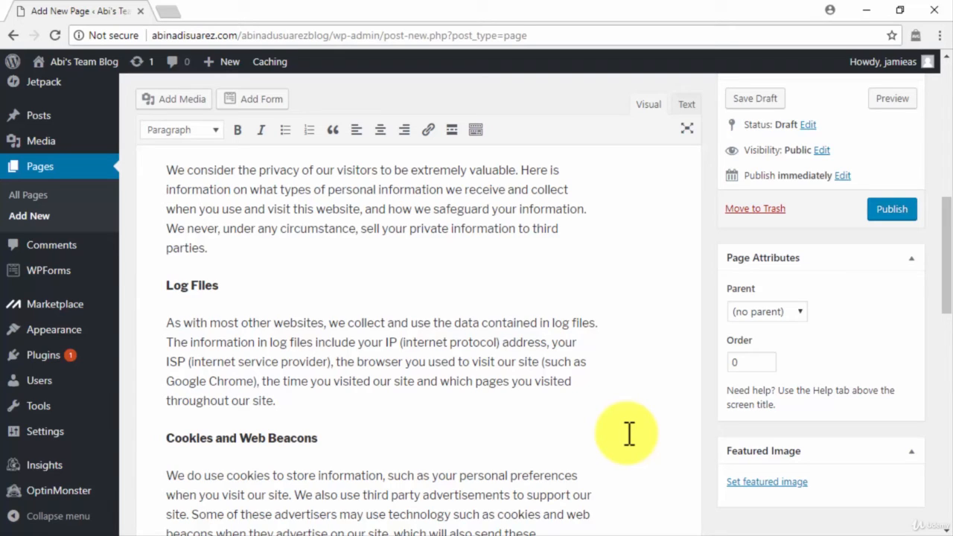
pyautogui.scroll(-2, 629, 434)
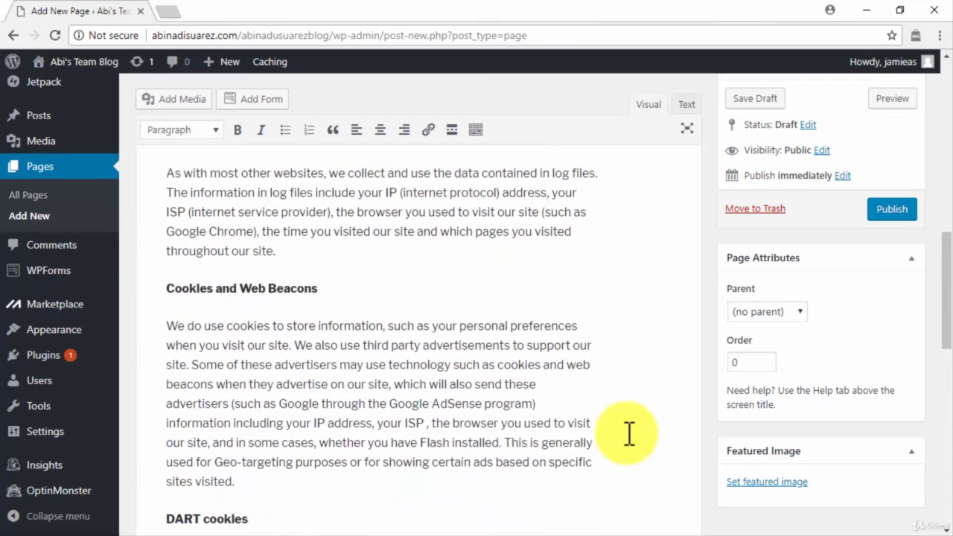
pyautogui.scroll(-1, 629, 434)
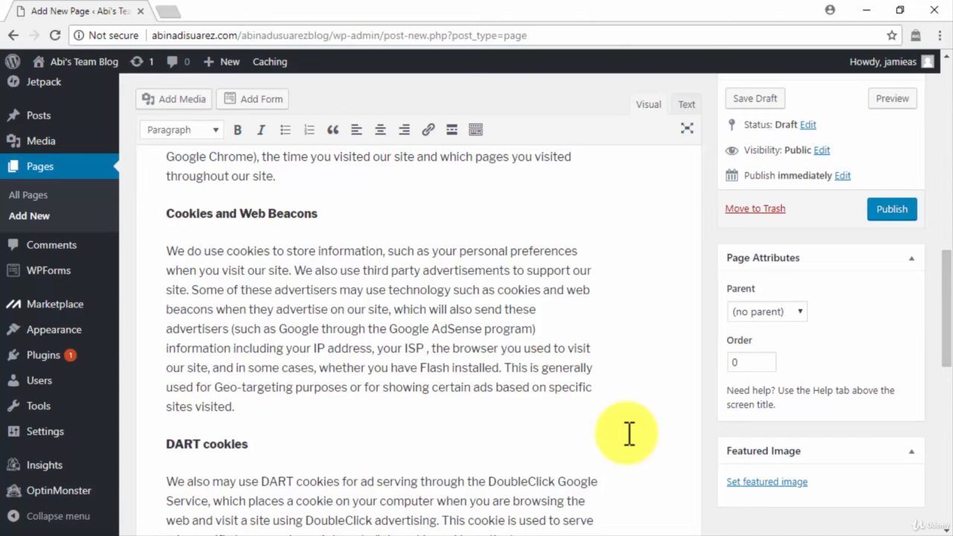
pyautogui.scroll(-1, 629, 434)
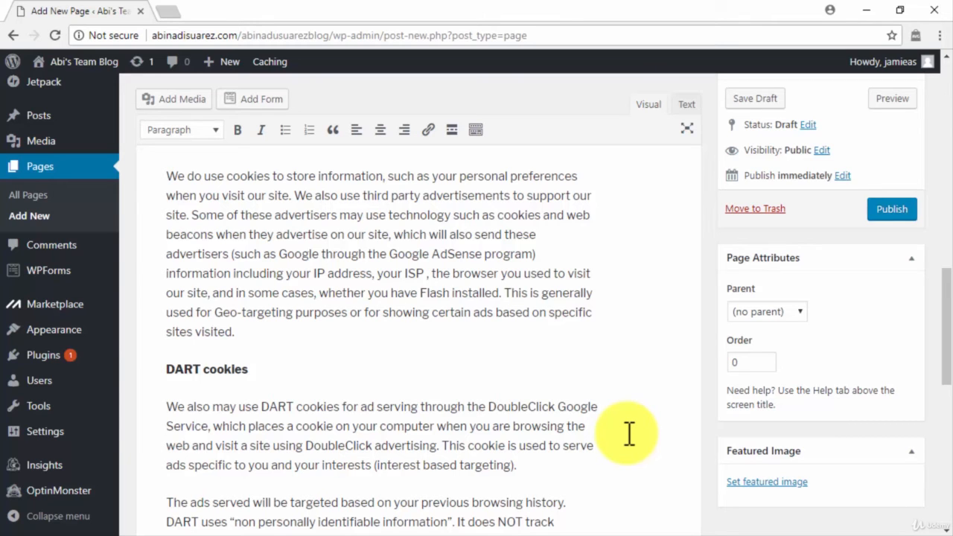
pyautogui.scroll(-3, 629, 434)
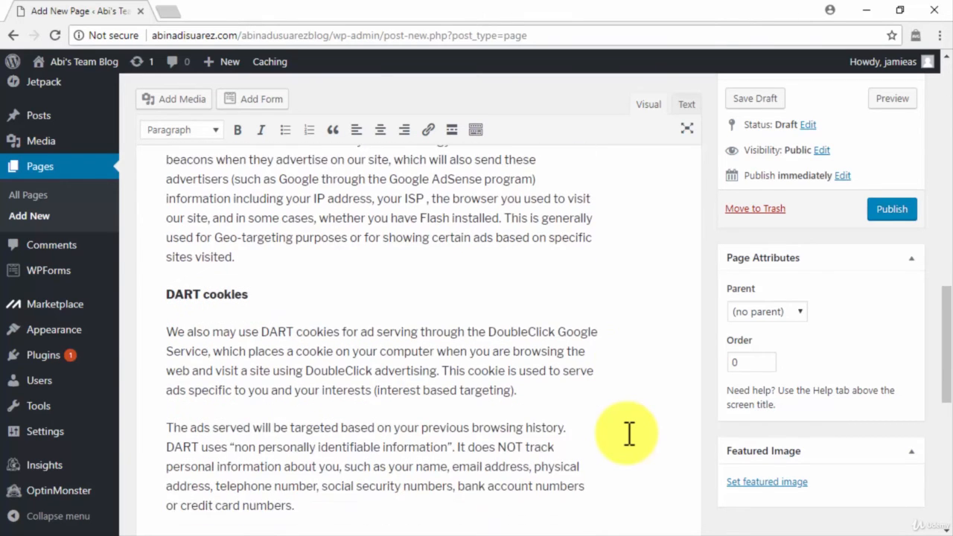
pyautogui.scroll(-1, 629, 434)
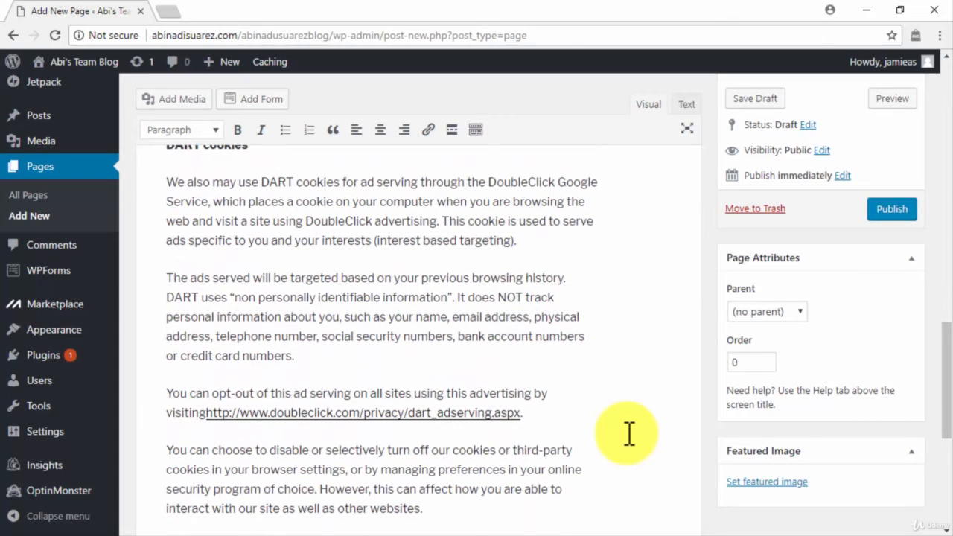
pyautogui.scroll(-4, 629, 434)
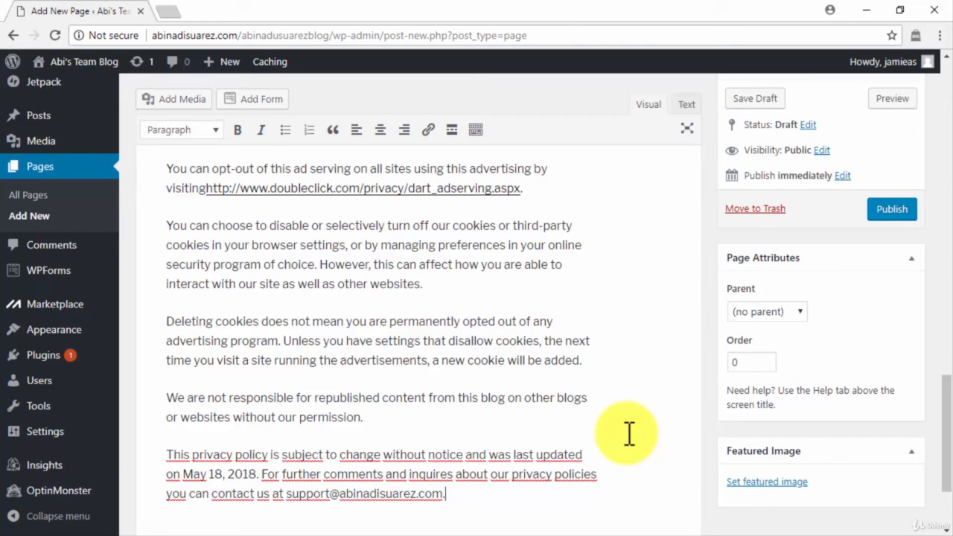
pyautogui.click(871, 209)
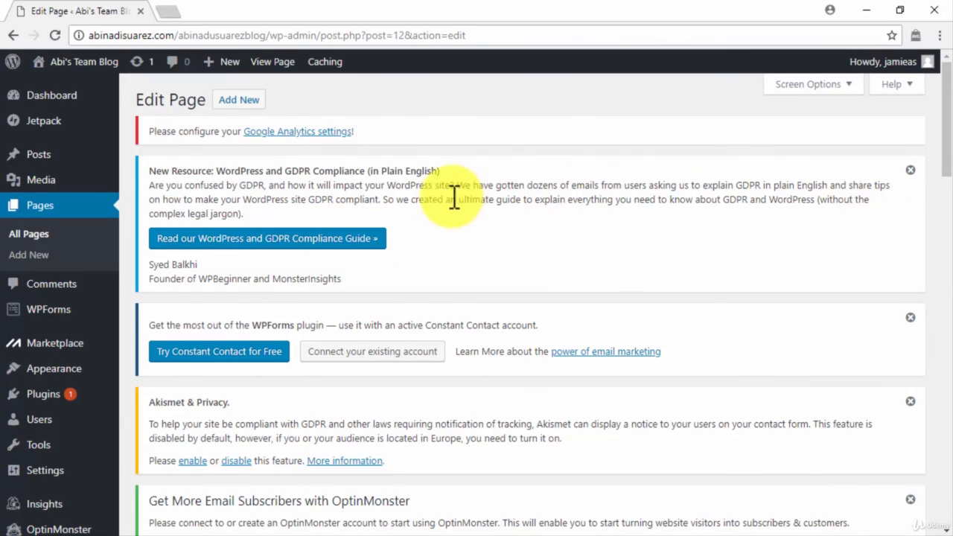
# Start a new post from Posts > Add New, placing the cursor in its empty body.
pyautogui.moveTo(59, 159)
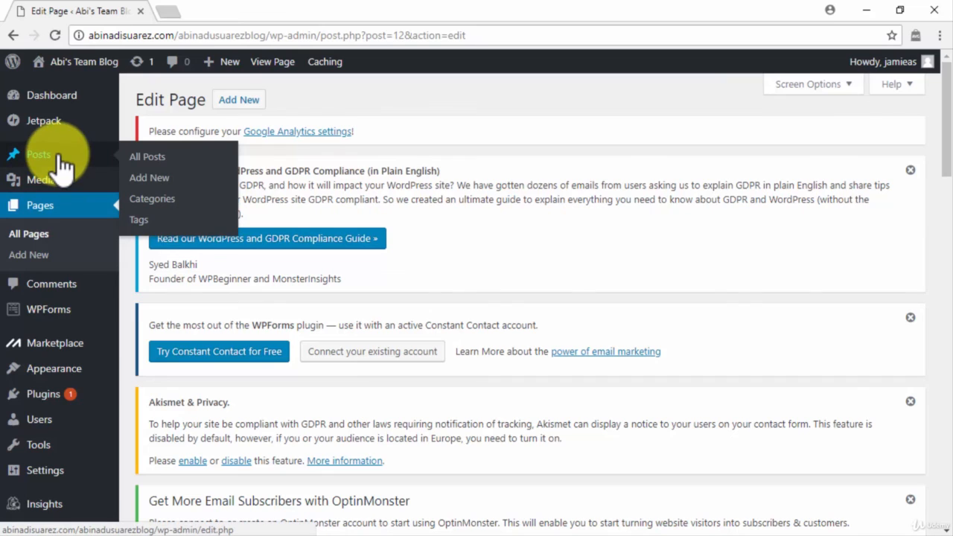
pyautogui.click(149, 180)
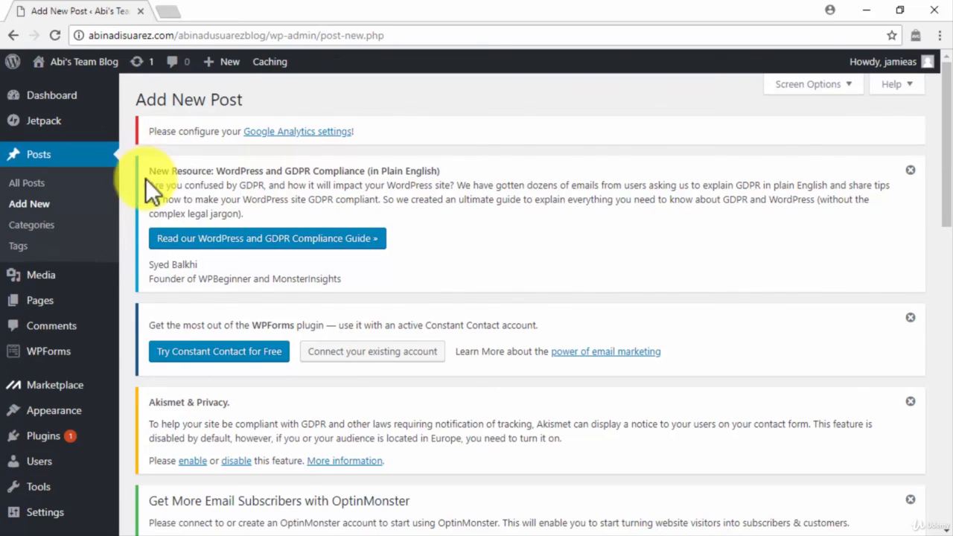
pyautogui.scroll(-1, 126, 214)
pyautogui.scroll(-5, 126, 214)
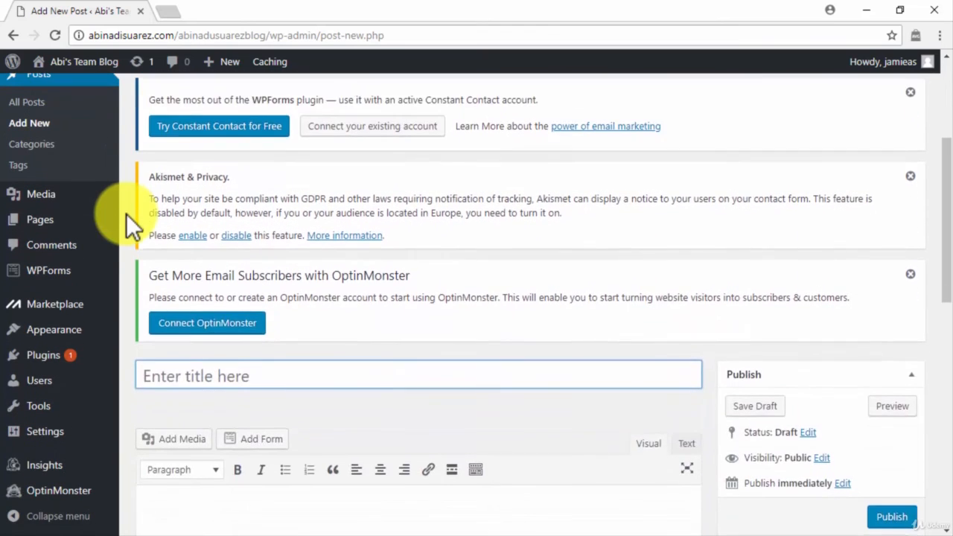
pyautogui.scroll(-1, 126, 214)
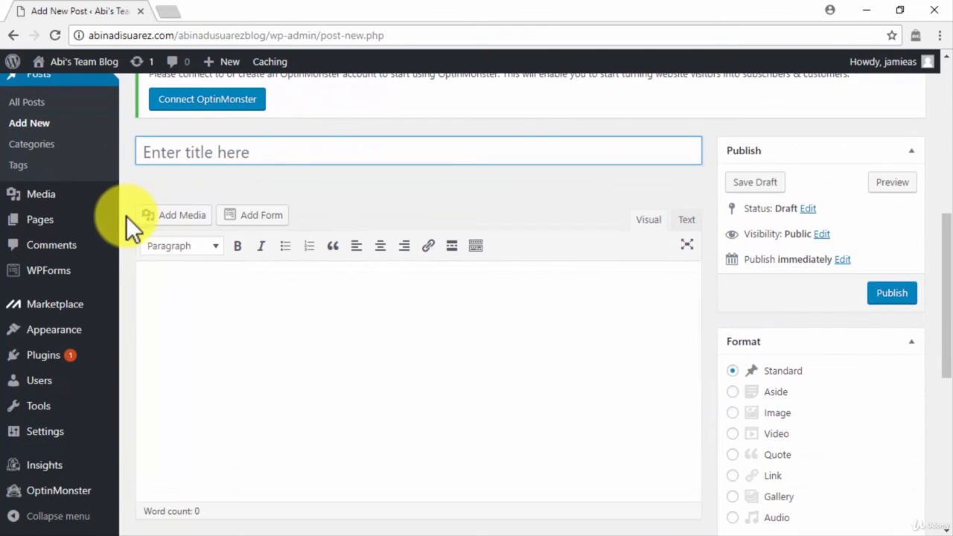
pyautogui.click(170, 283)
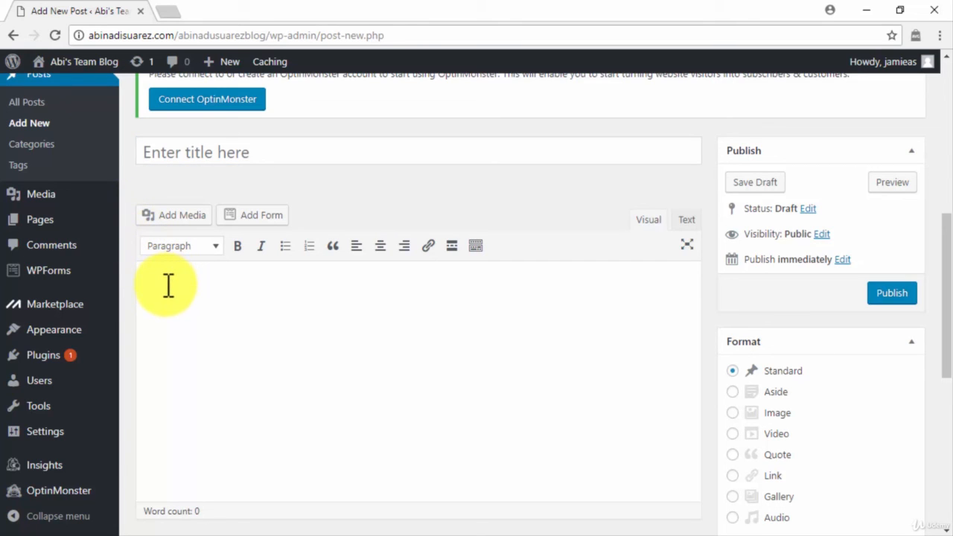
# Title the post 'Viral Marketing Content. How Does It Work?' and paste the article into its body.
pyautogui.click(261, 153)
pyautogui.write('Viral Marketing Content. How Does It Work?')
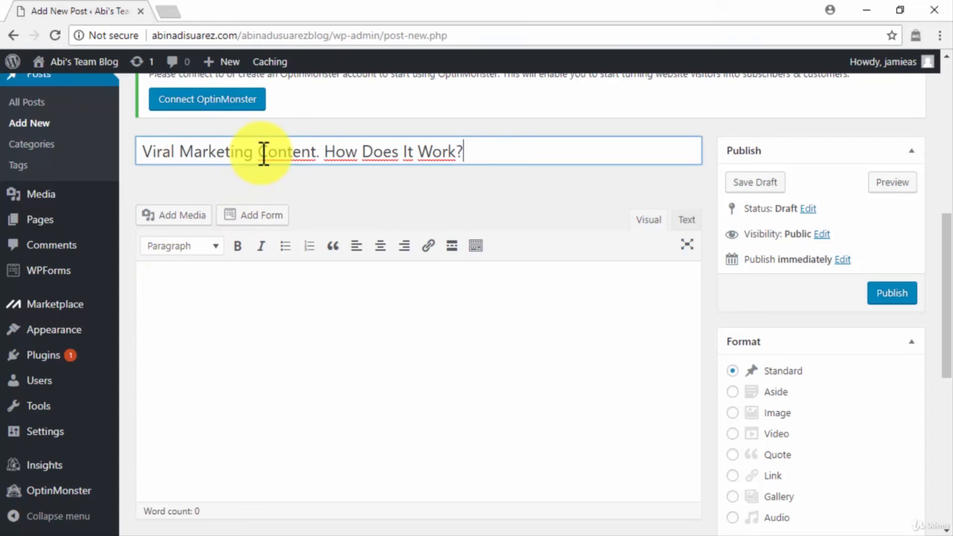
pyautogui.click(220, 292)
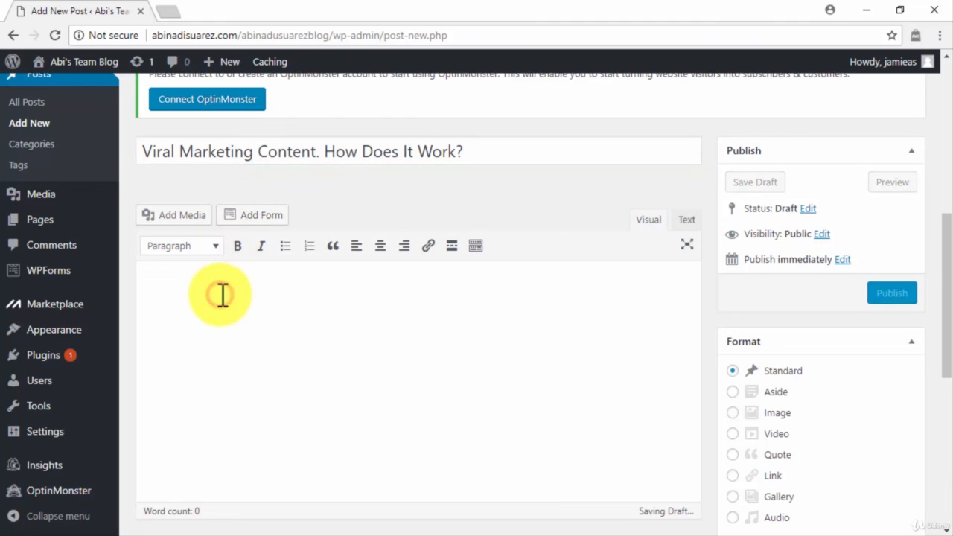
pyautogui.hotkey('ctrl', 'v')
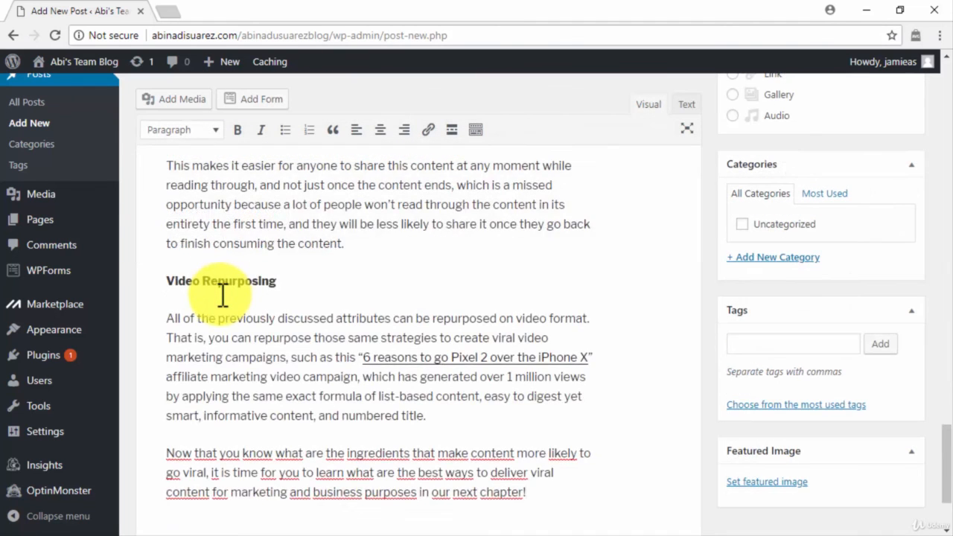
pyautogui.scroll(-2, 222, 295)
pyautogui.scroll(4, 222, 294)
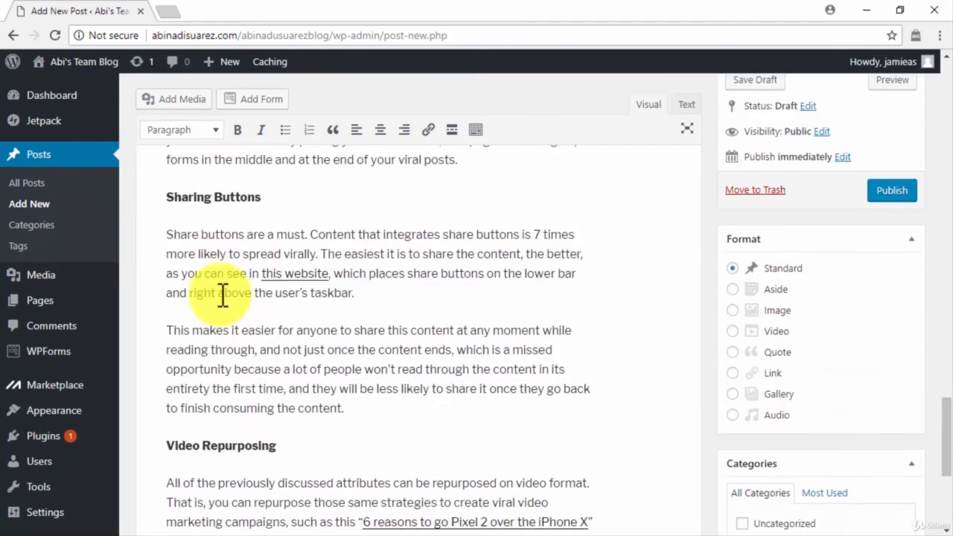
pyautogui.scroll(15, 222, 294)
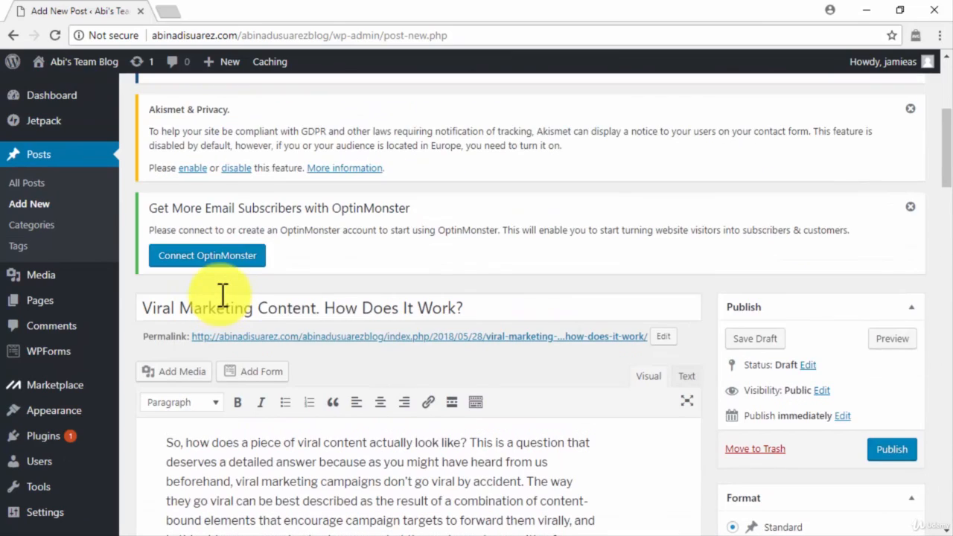